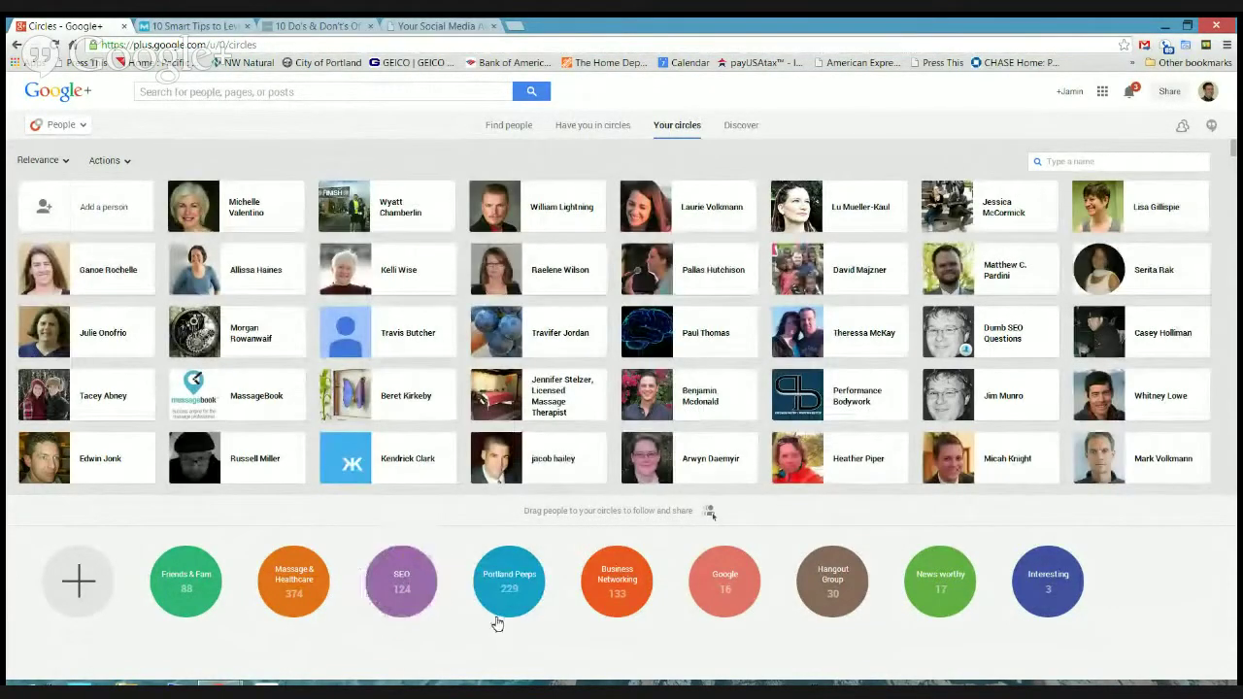
- Preview the members of the Portland Peeps circle and select the SEO circle
mouse_move(508, 580)
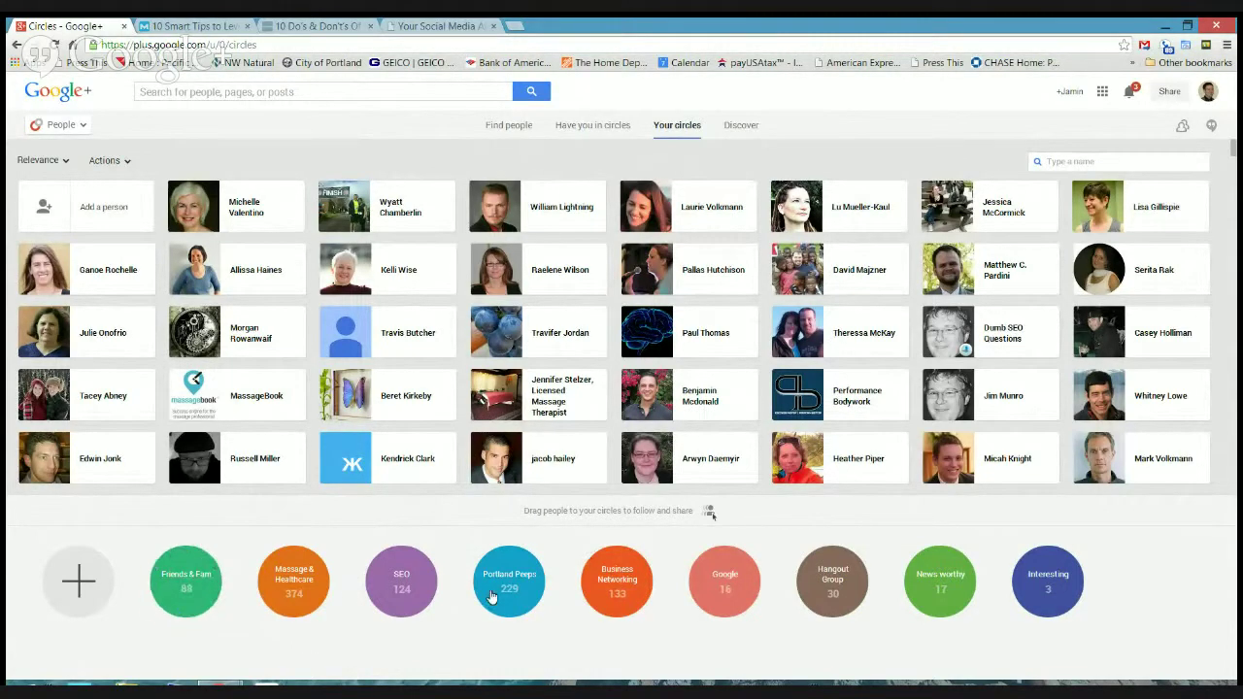
key(super+c)
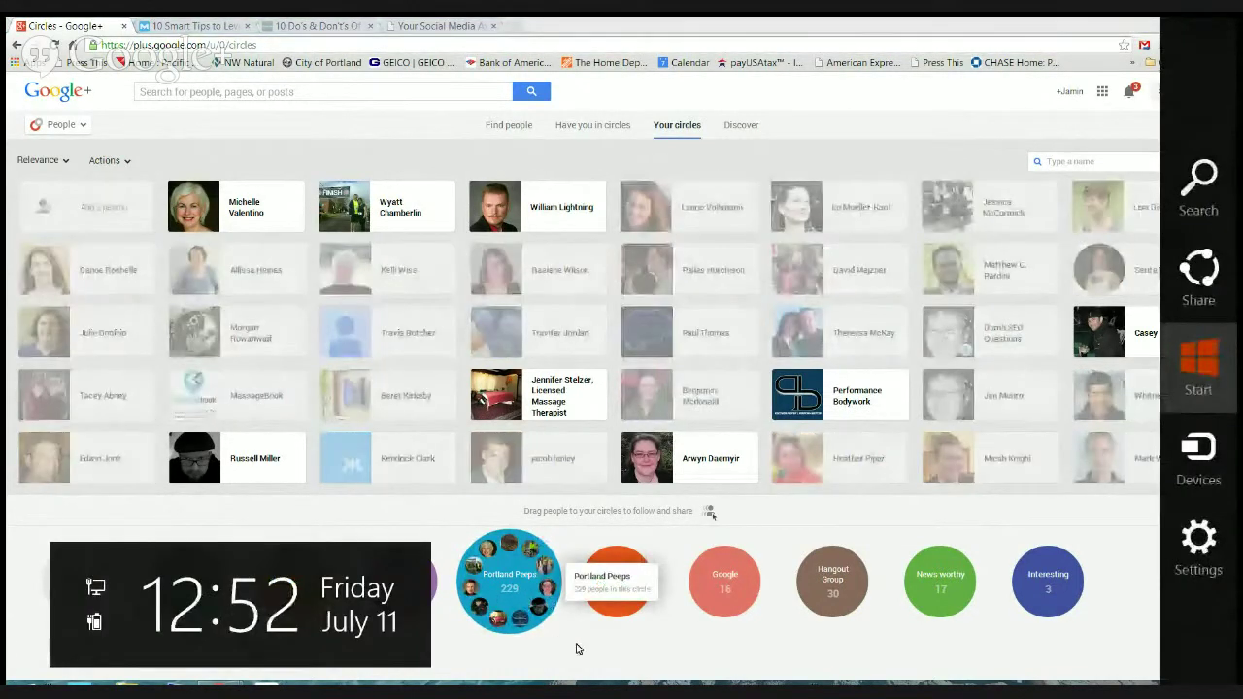
click(576, 649)
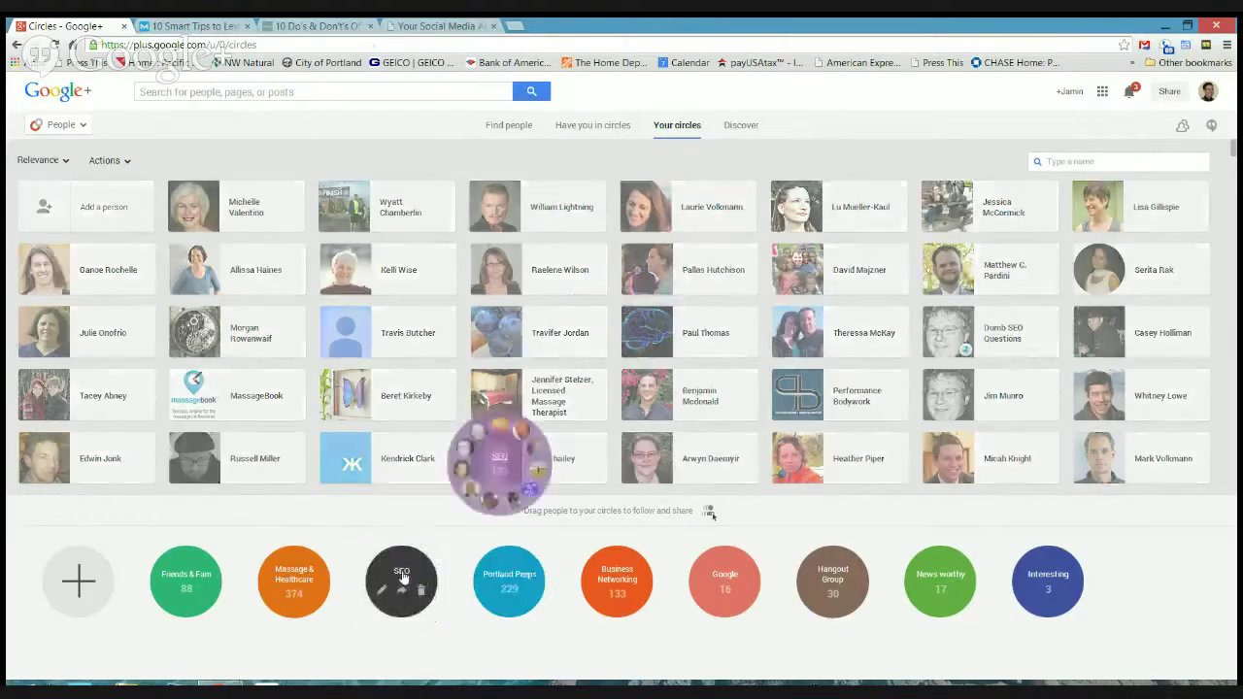
click(403, 579)
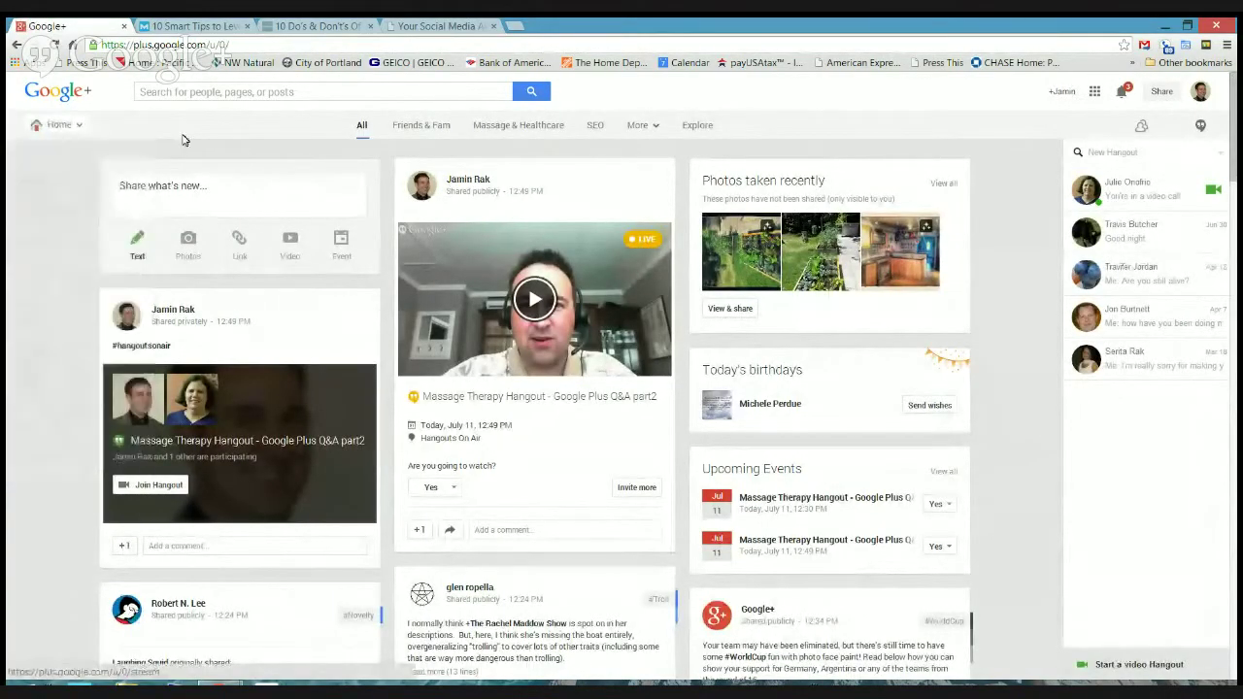
- Go to the People page and show your own circles
mouse_move(72, 129)
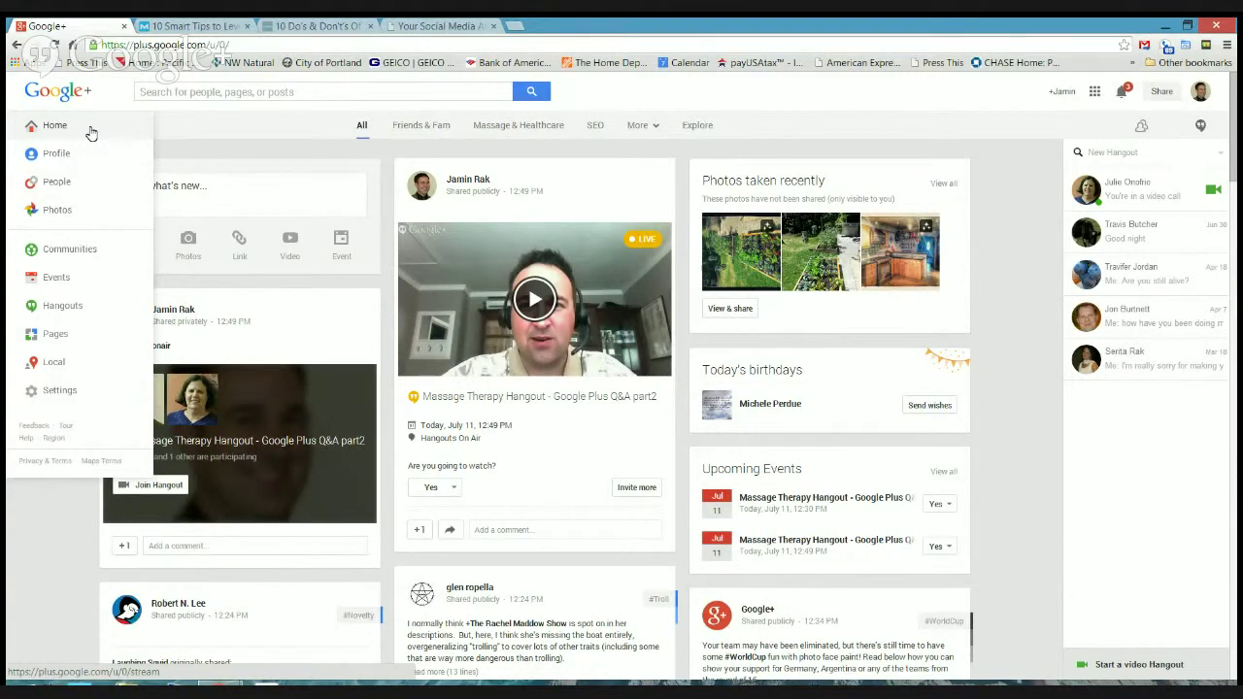
click(68, 185)
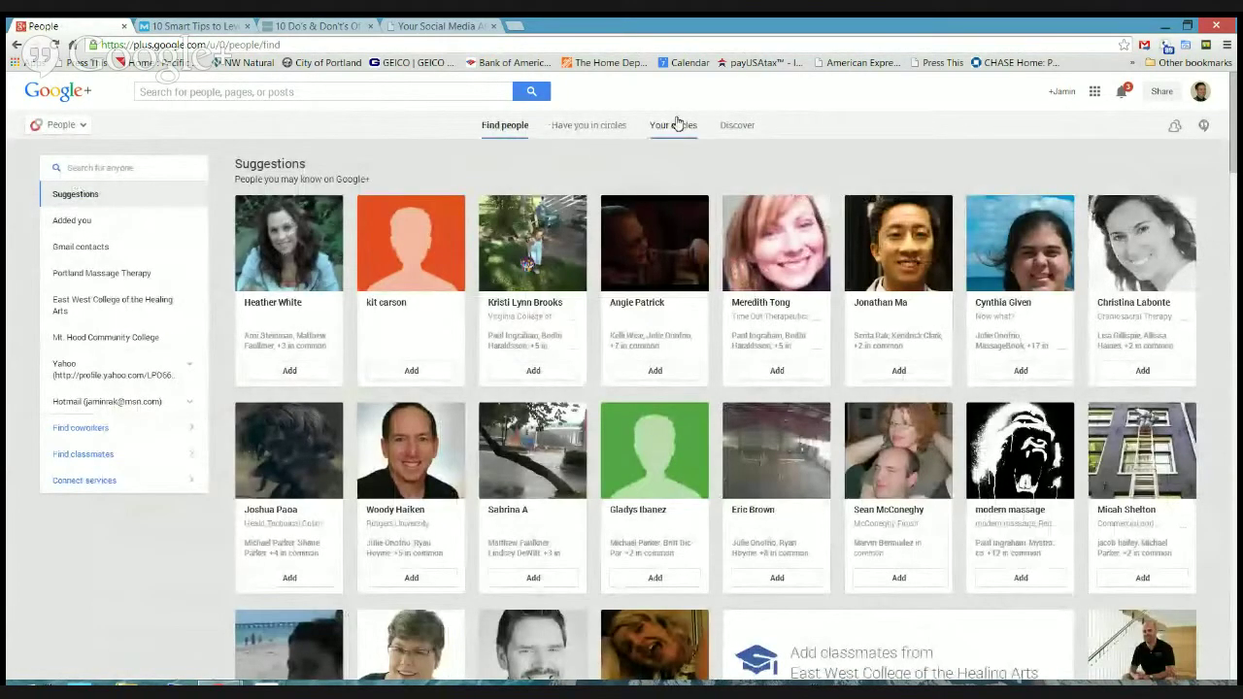
click(676, 123)
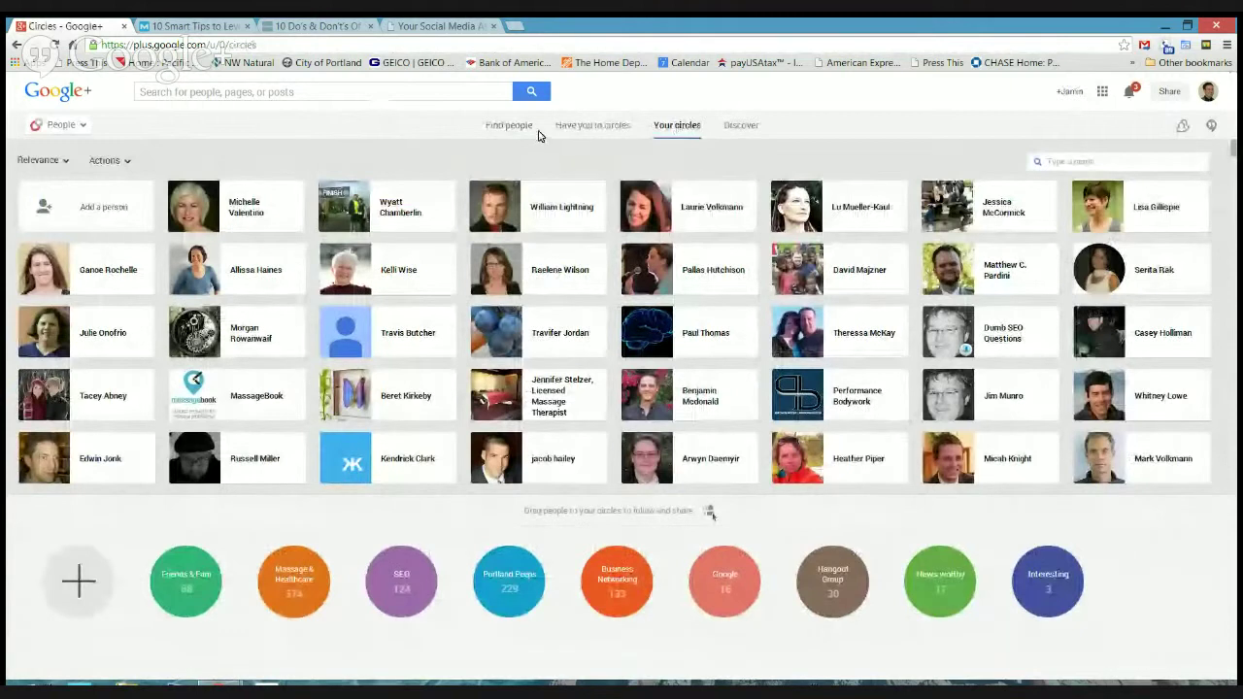
- Show the people who have you in their circles and look through the list
click(582, 129)
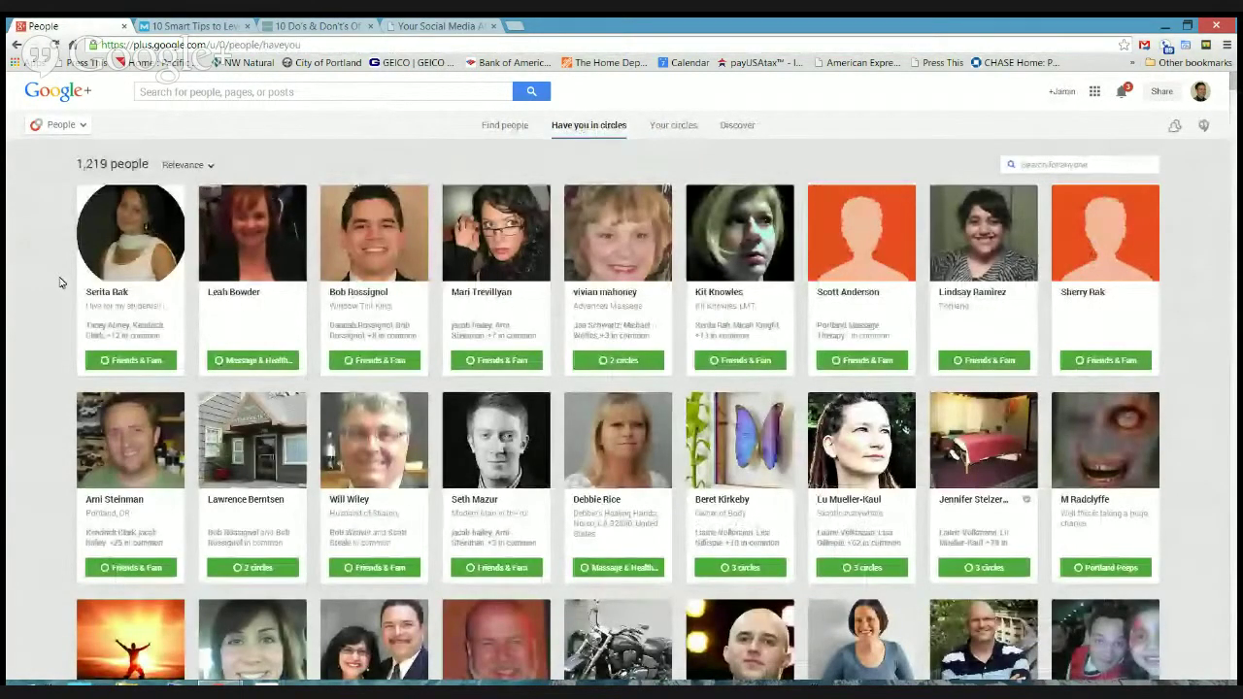
scroll(1222, 480, down, 1)
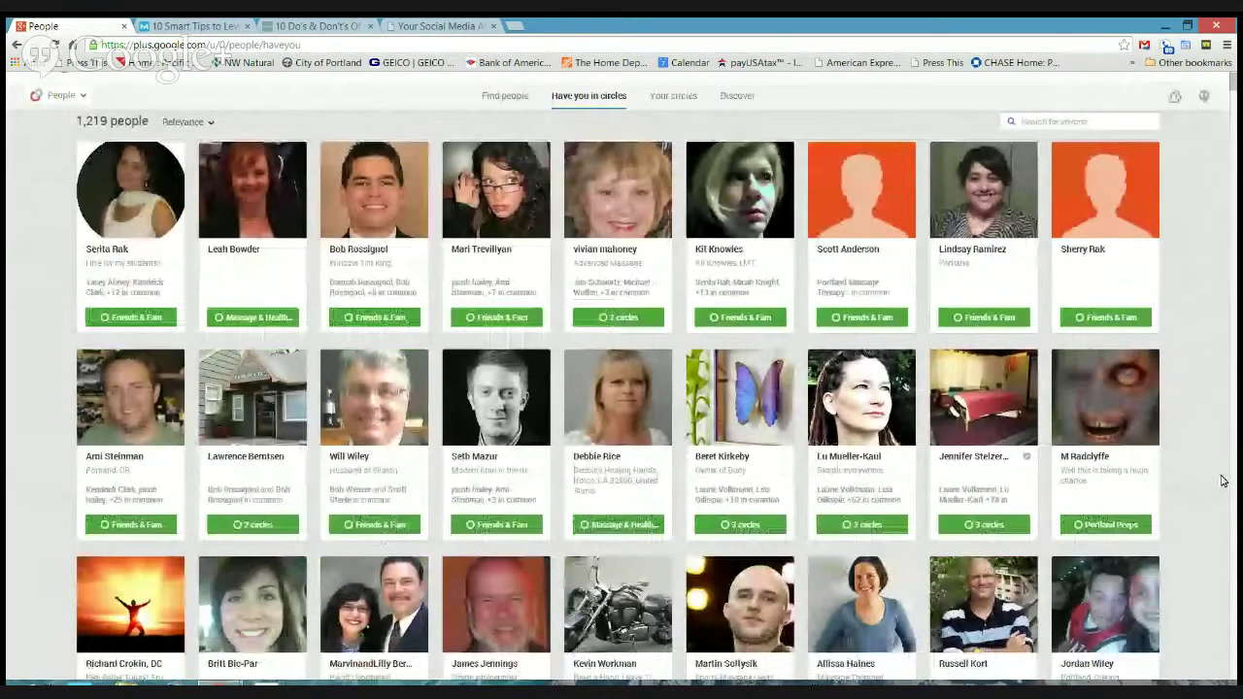
scroll(1223, 480, down, 10)
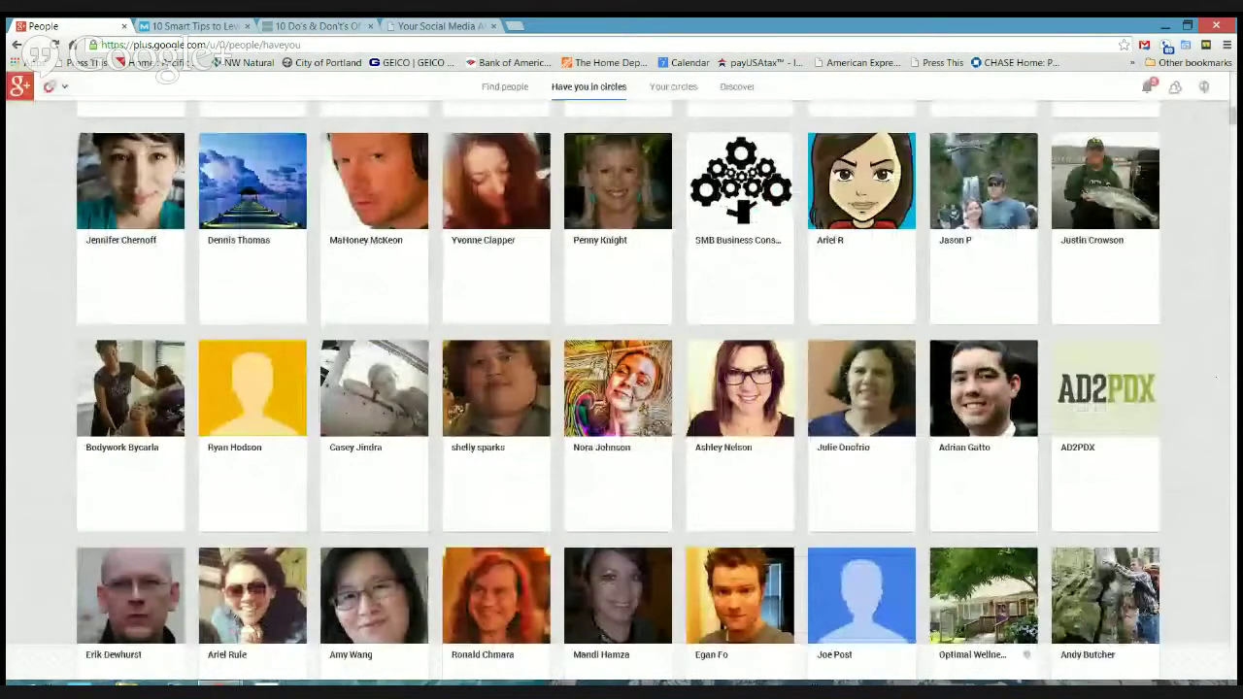
scroll(622, 388, up, 5)
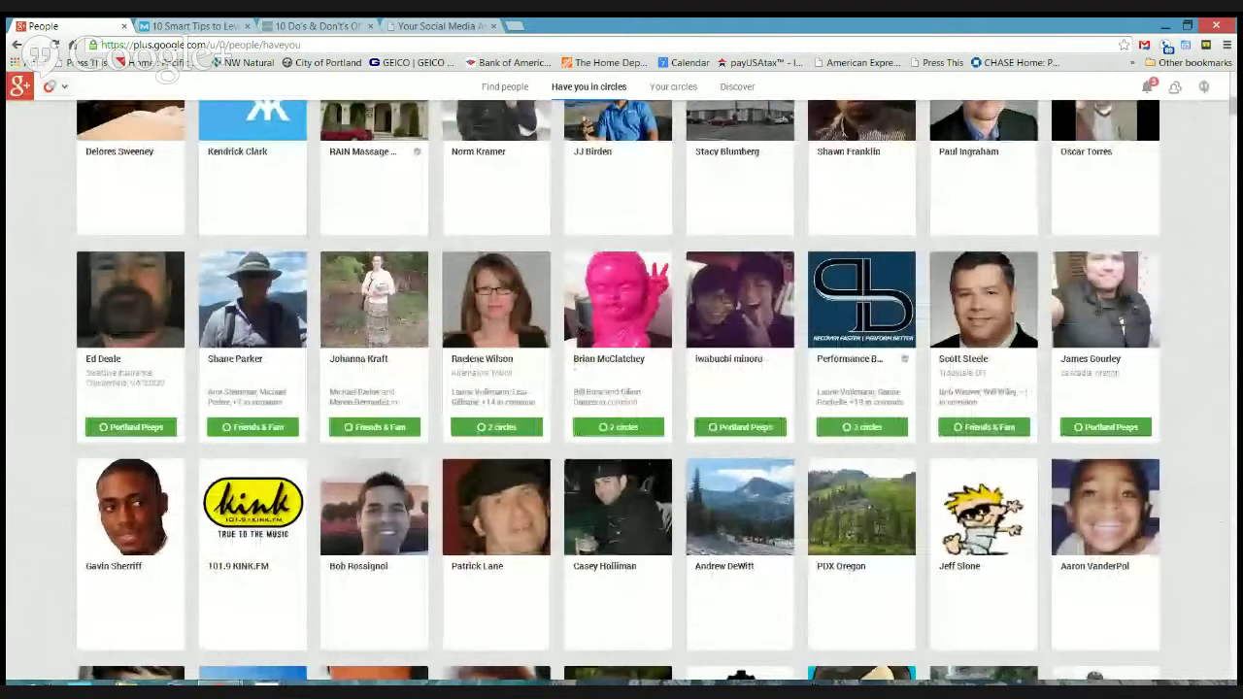
scroll(1204, 436, up, 10)
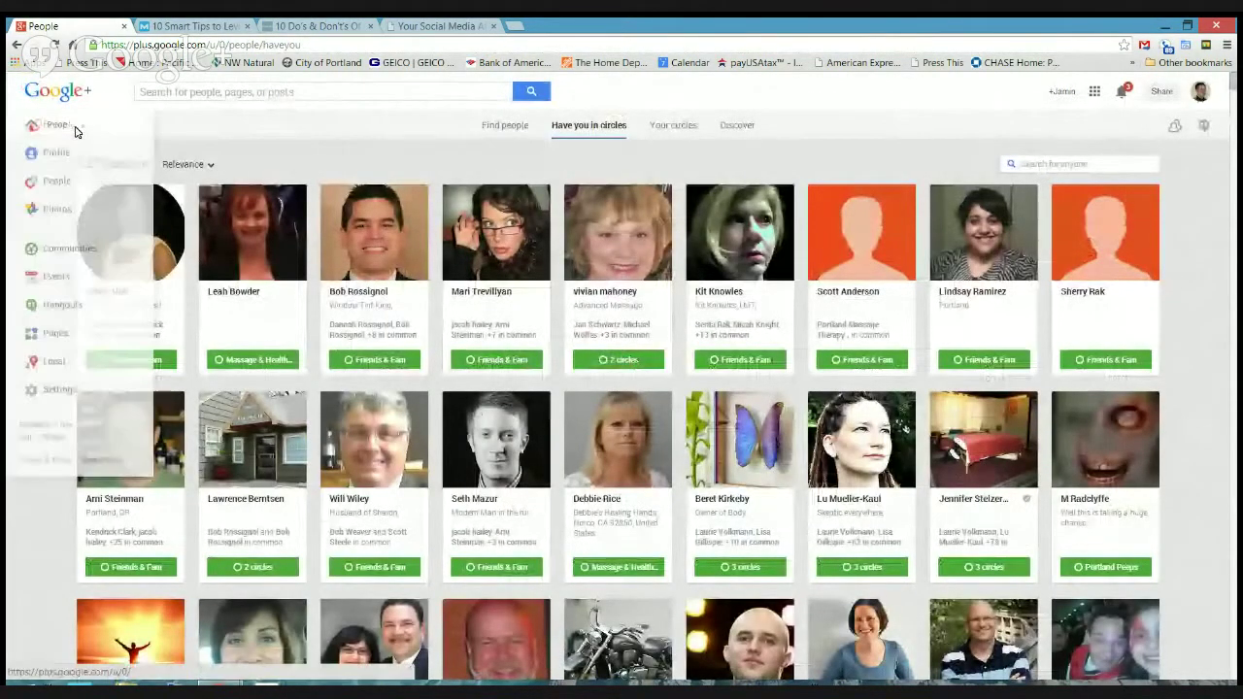
- On your own profile, draft a post reading "This is an interesting test!" and open its audience choices
click(56, 126)
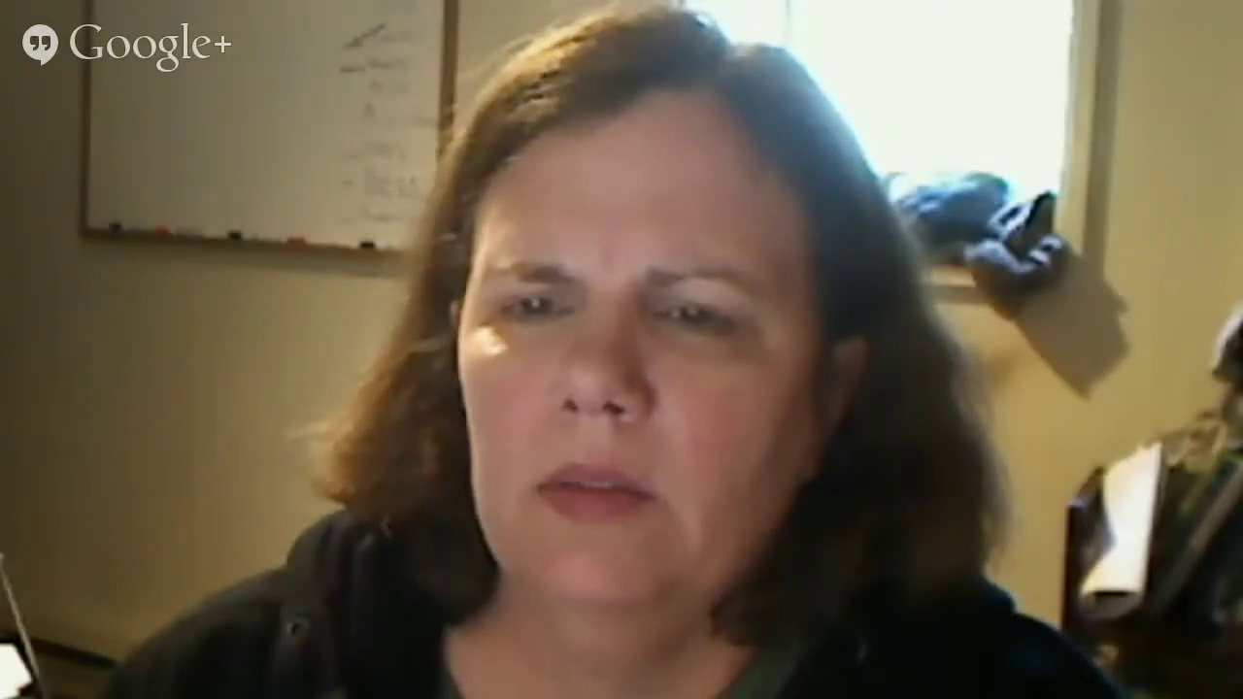
click(58, 164)
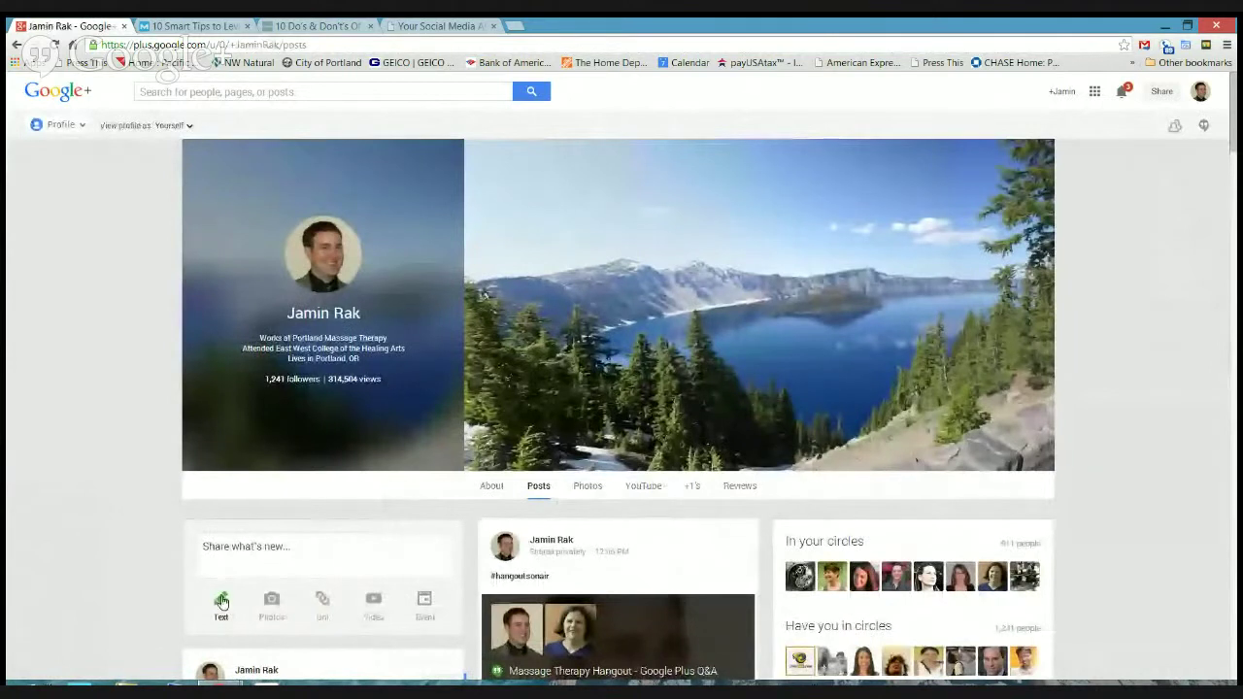
click(257, 545)
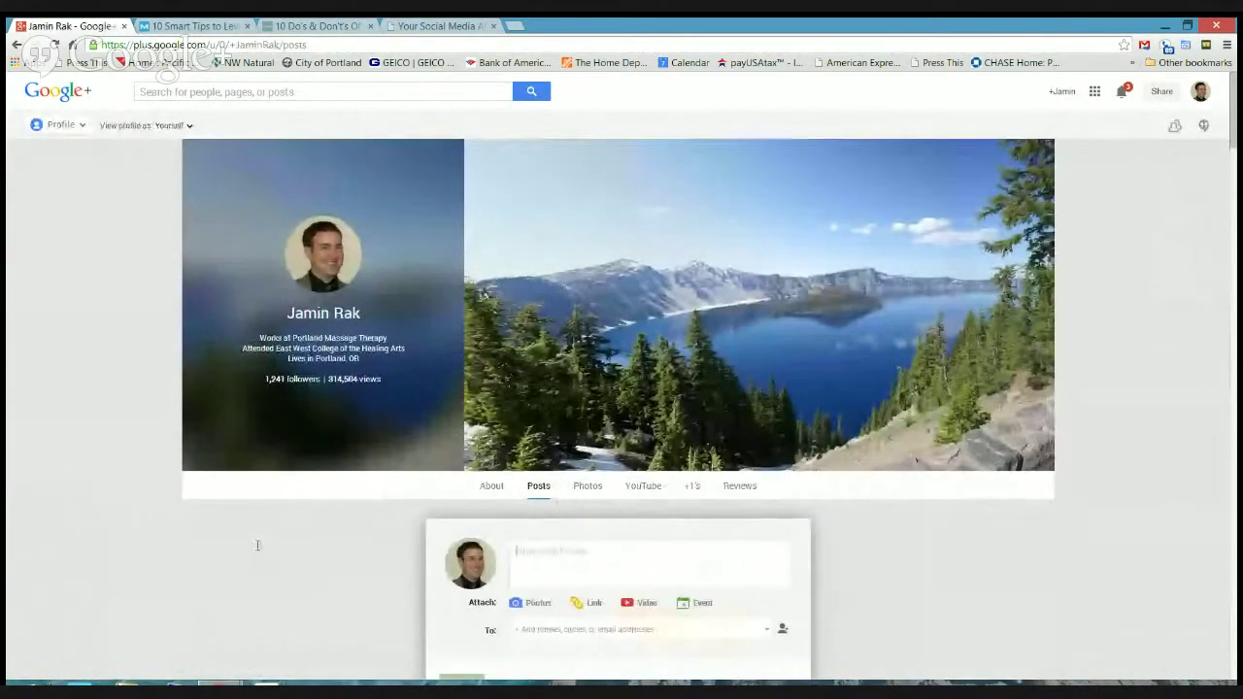
text(This is an interesting test)
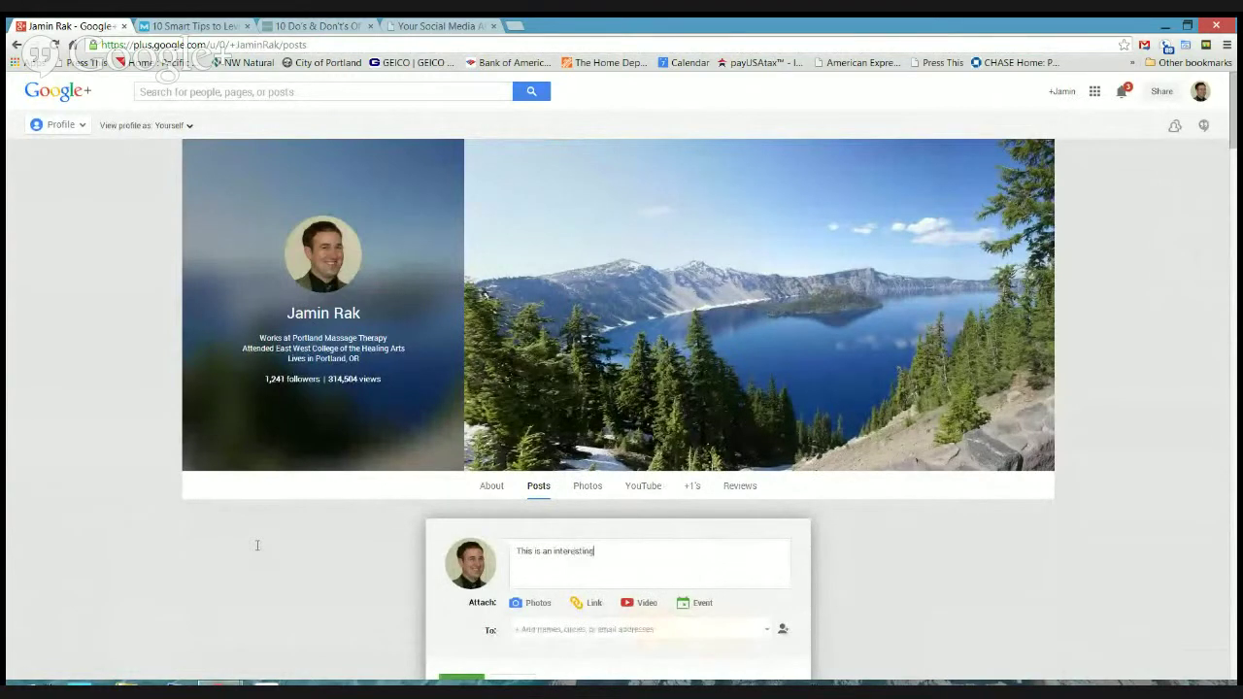
text(!)
click(594, 630)
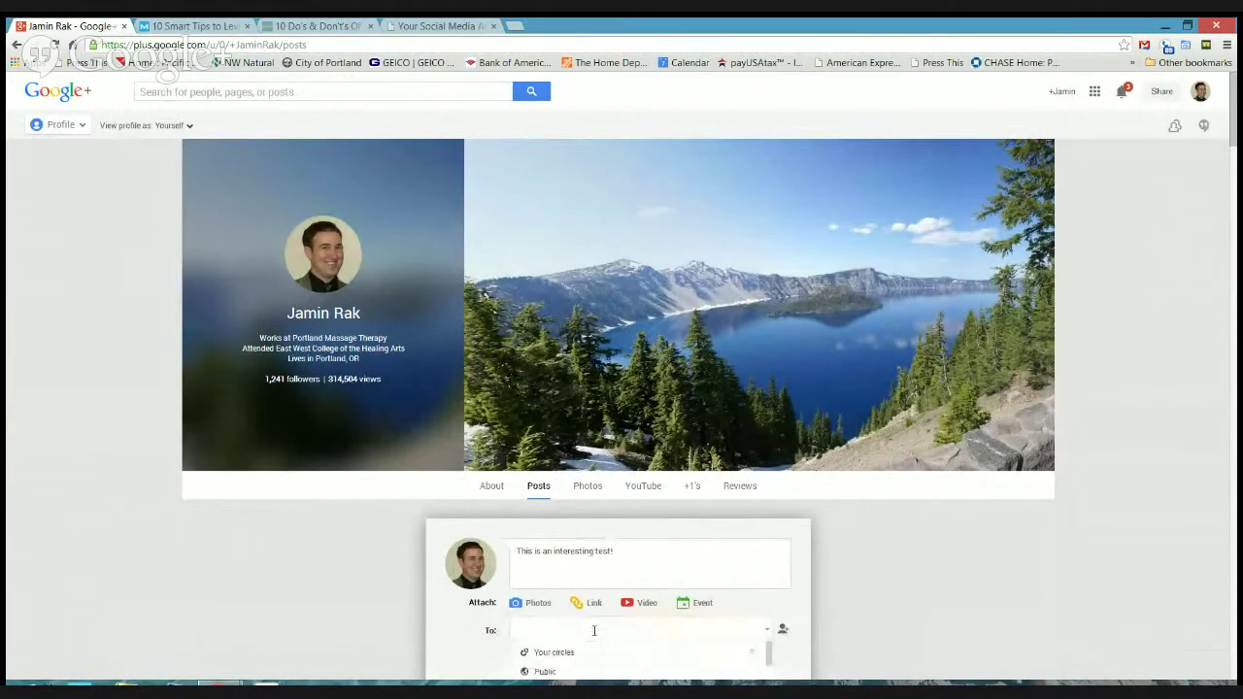
scroll(1159, 452, down, 3)
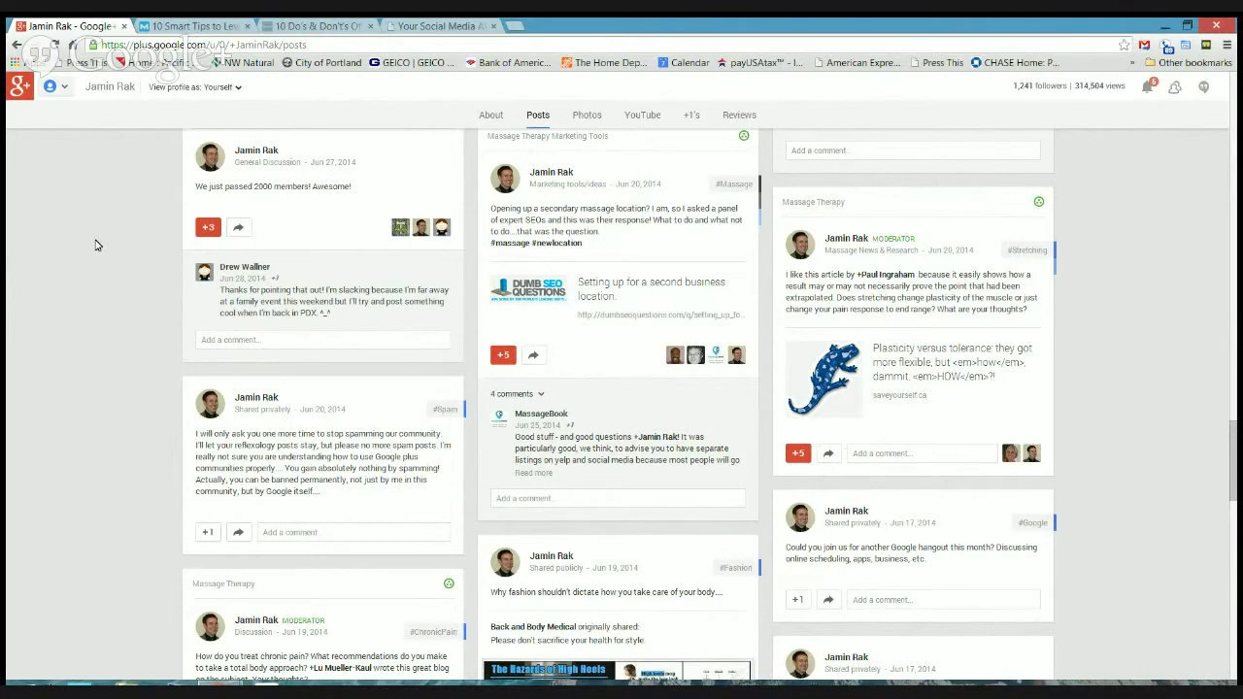
- Look through the older posts on your own profile
scroll(95, 245, down, 2)
scroll(95, 245, up, 5)
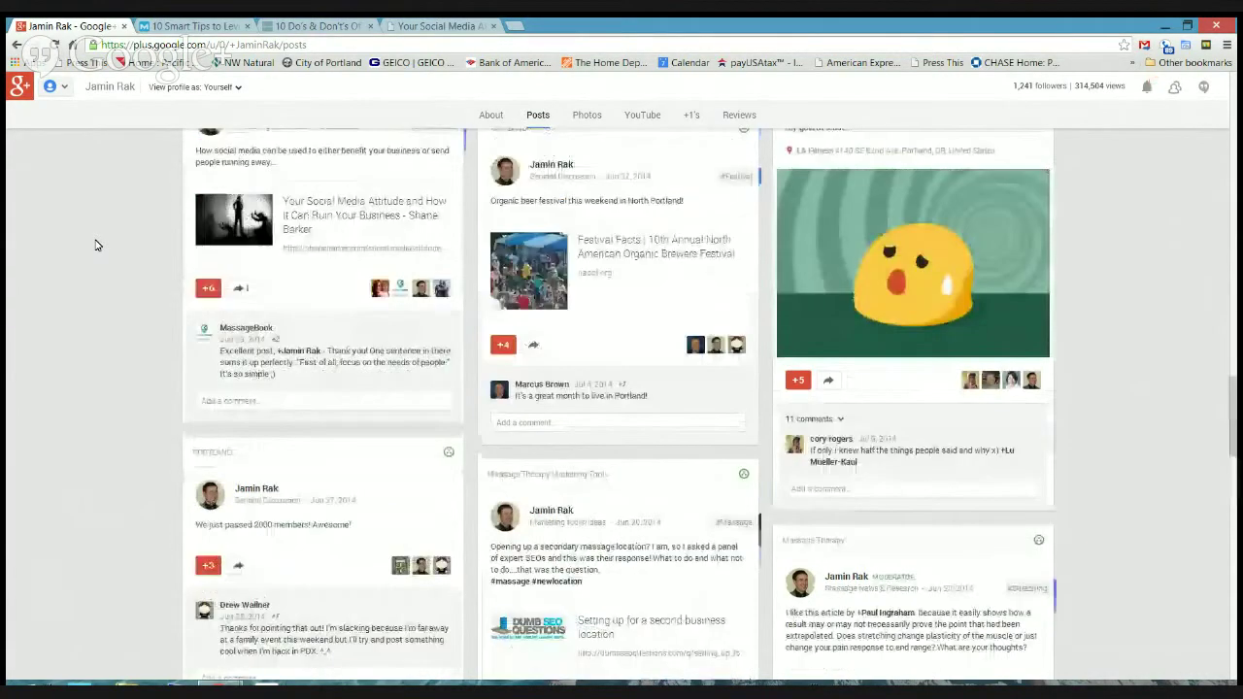
scroll(95, 245, up, 5)
- Return to the home stream, filter it to the Massage & Healthcare circle and look through its posts
mouse_move(20, 86)
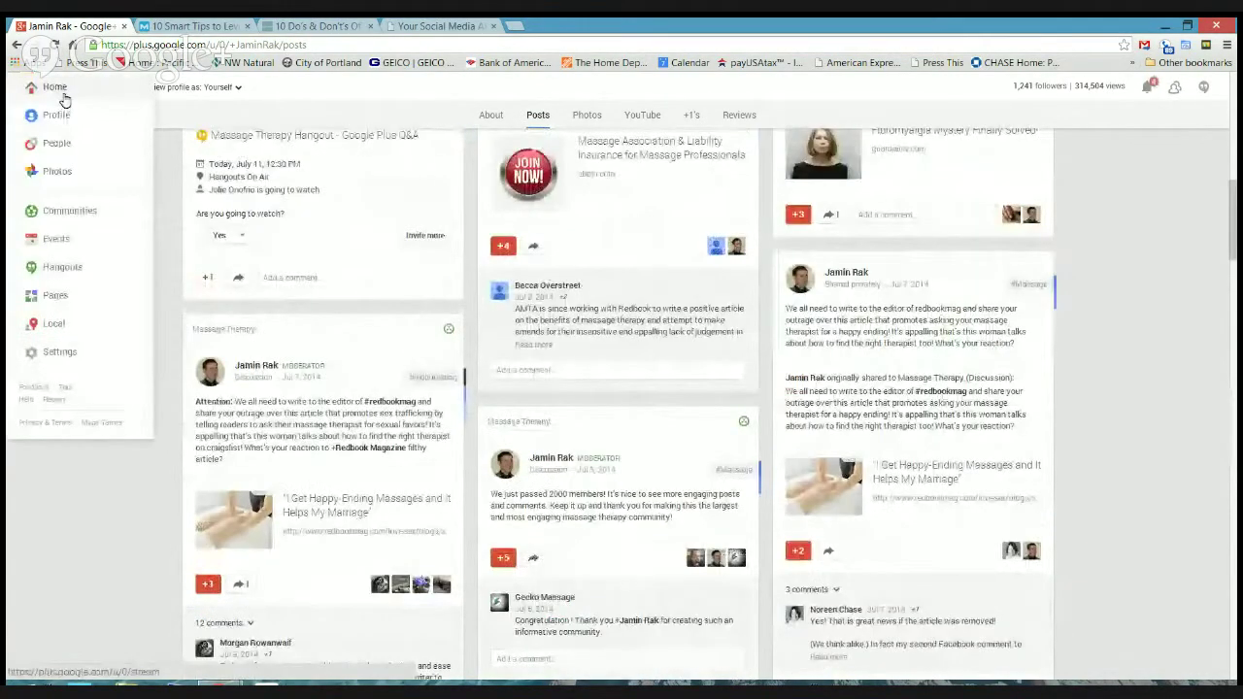
click(64, 97)
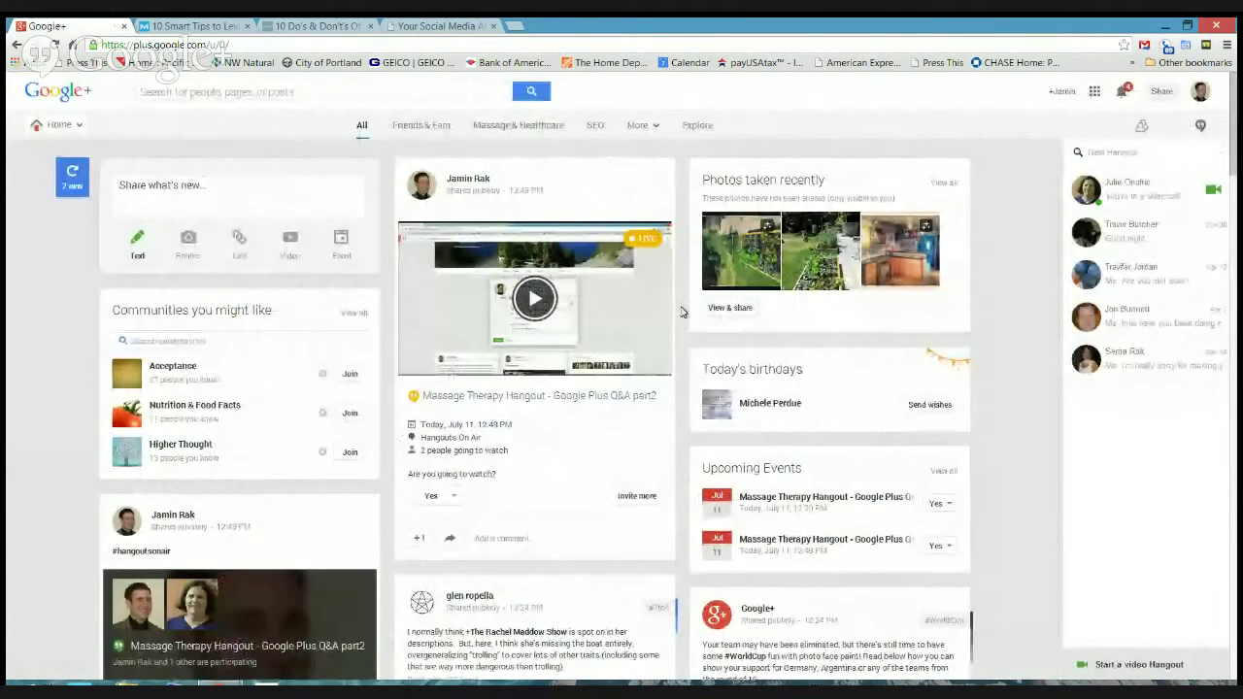
click(503, 129)
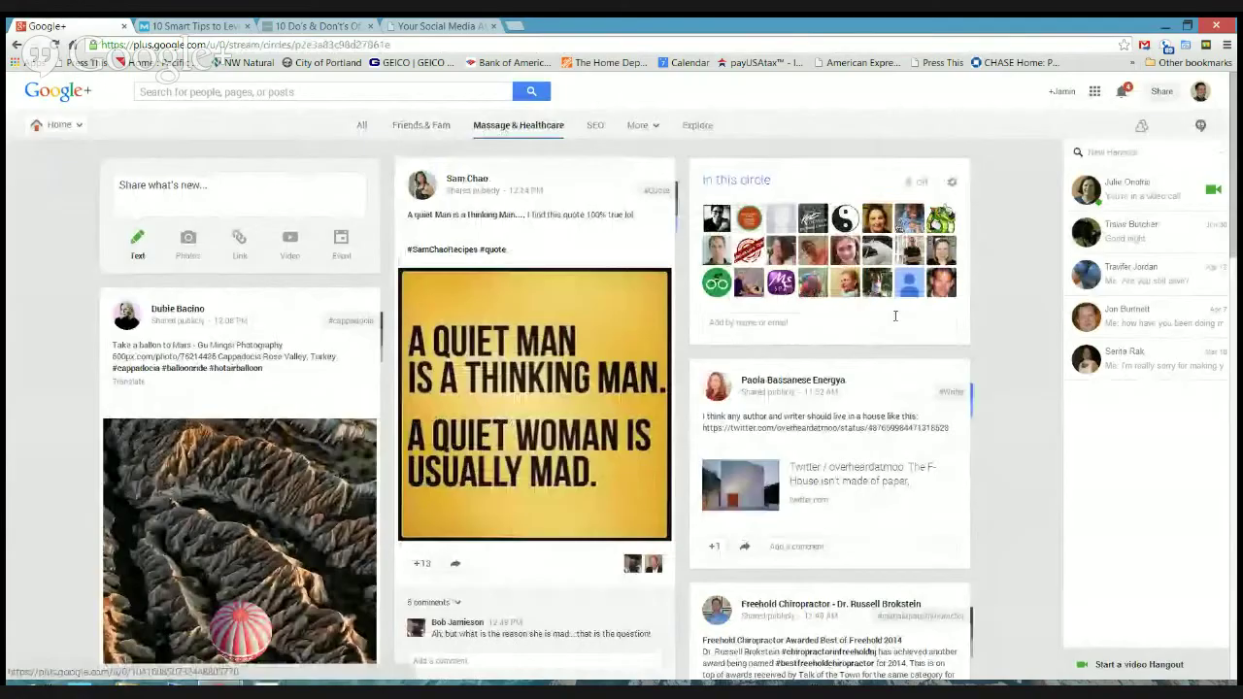
scroll(895, 316, down, 3)
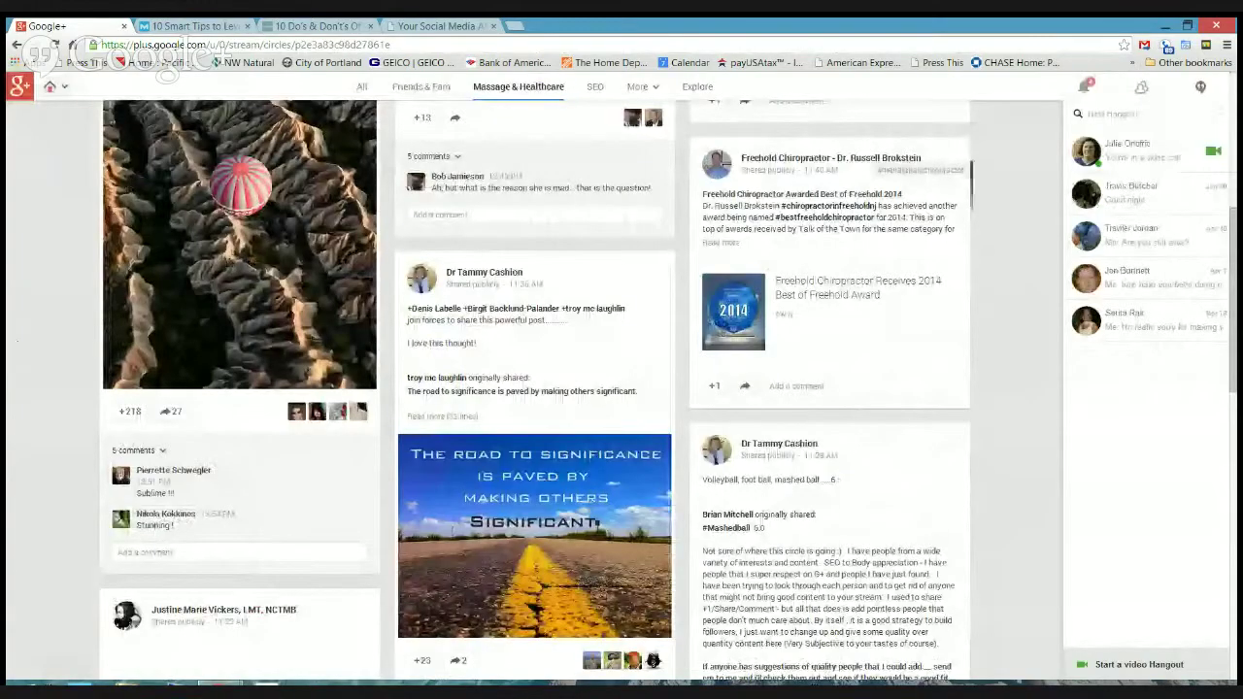
scroll(534, 389, up, 5)
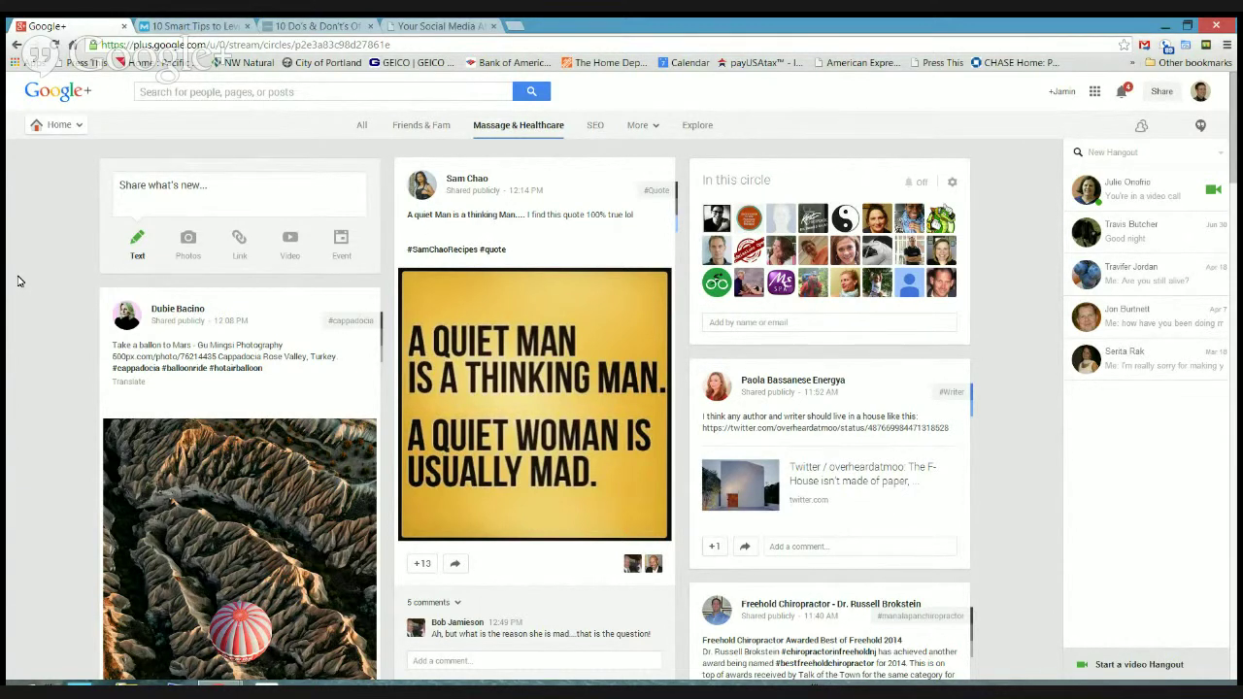
- Go to the communities overview and open the Massage Therapy community that you moderate
mouse_move(60, 130)
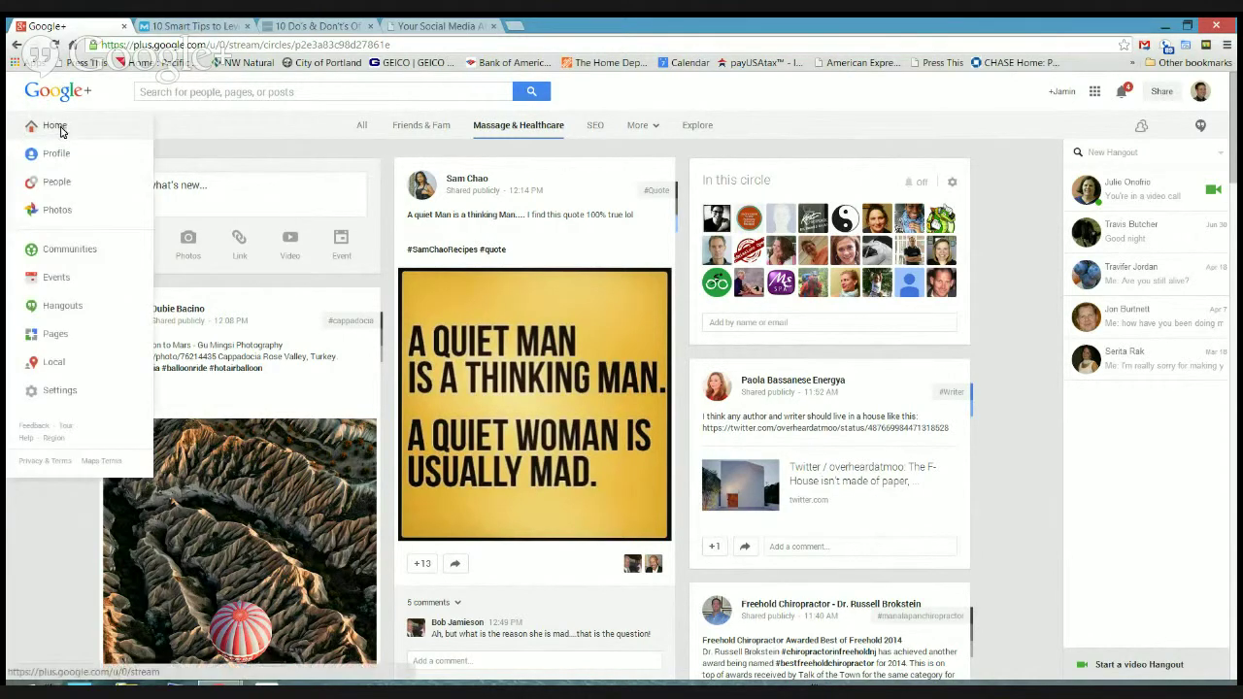
click(60, 129)
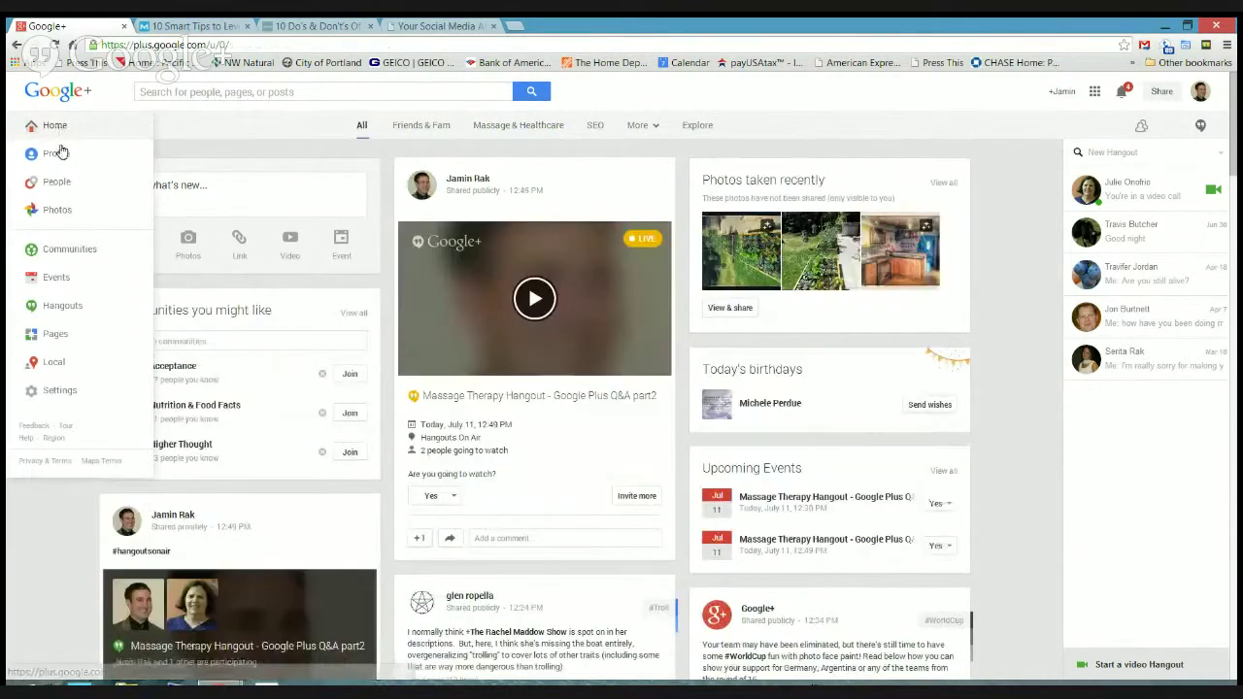
click(70, 249)
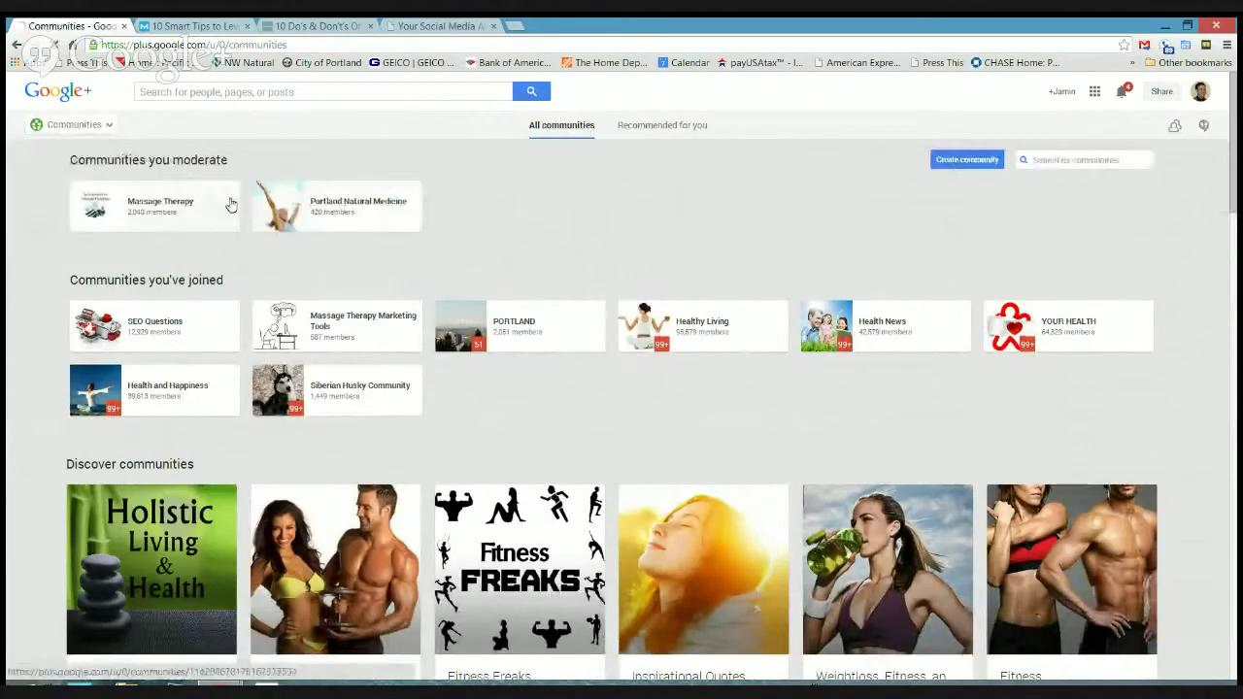
click(154, 211)
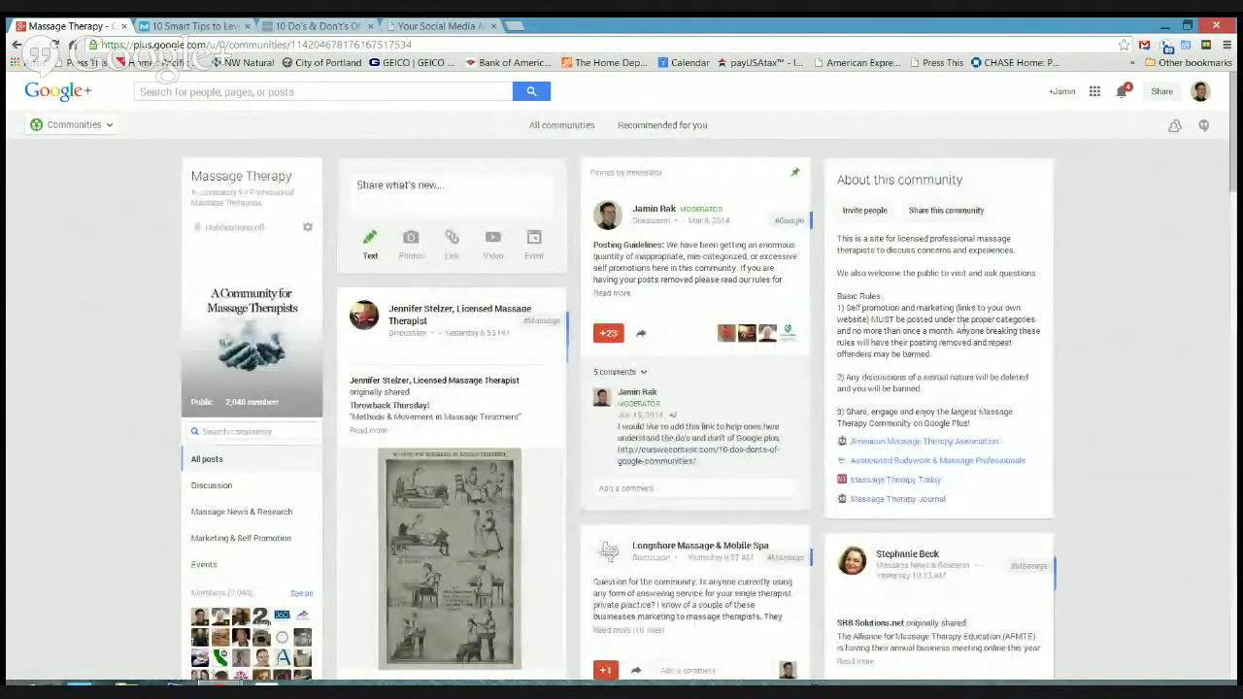
- Examine the Massage Therapy community's posts, pinned posting guidelines and basic rules
scroll(470, 193, down, 3)
scroll(621, 388, down, 3)
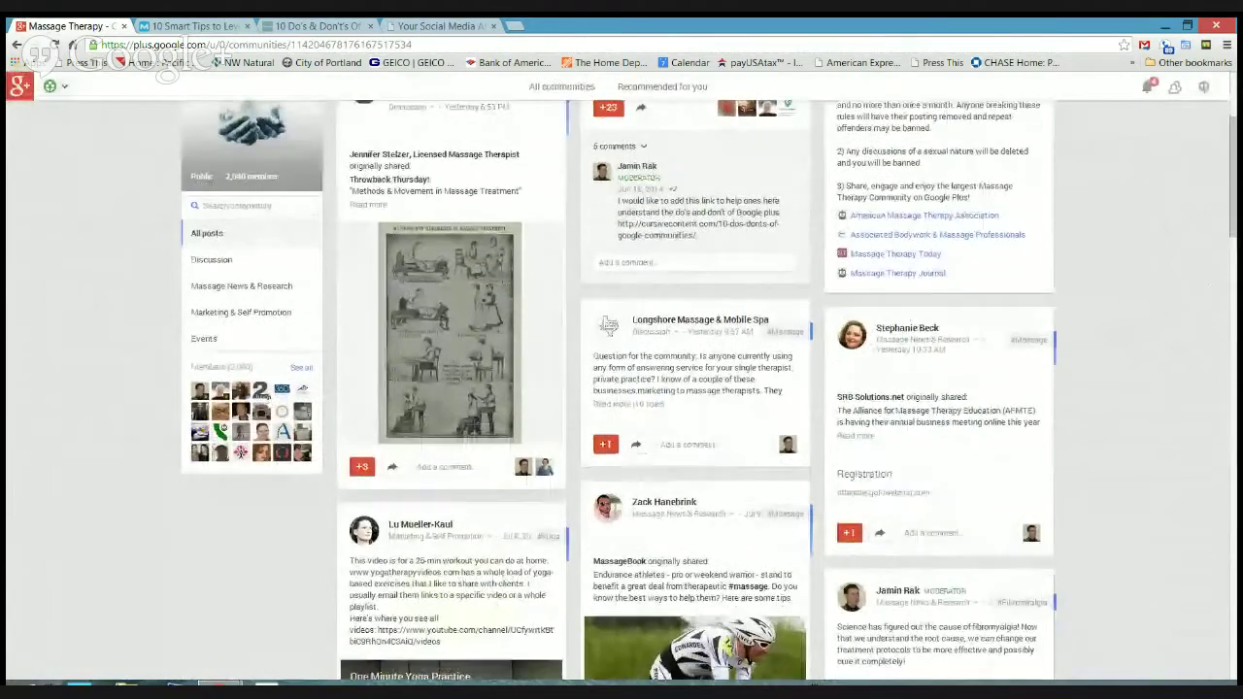
scroll(622, 388, down, 2)
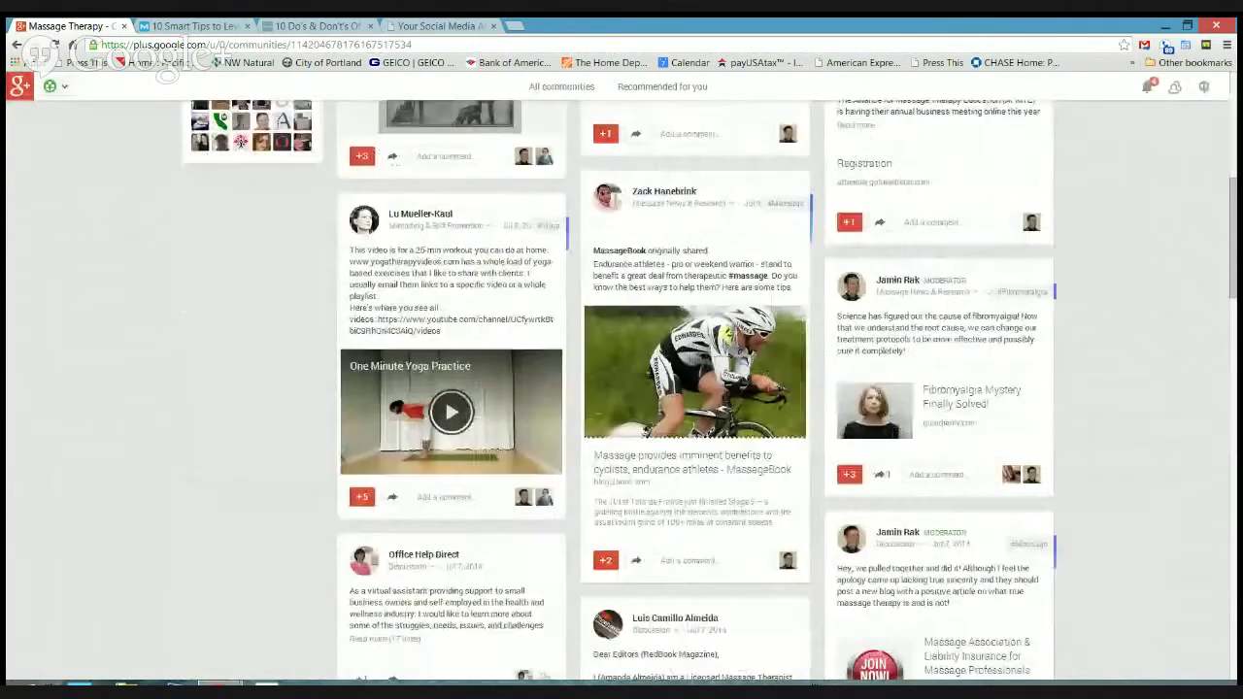
scroll(621, 389, up, 4)
scroll(622, 388, up, 1)
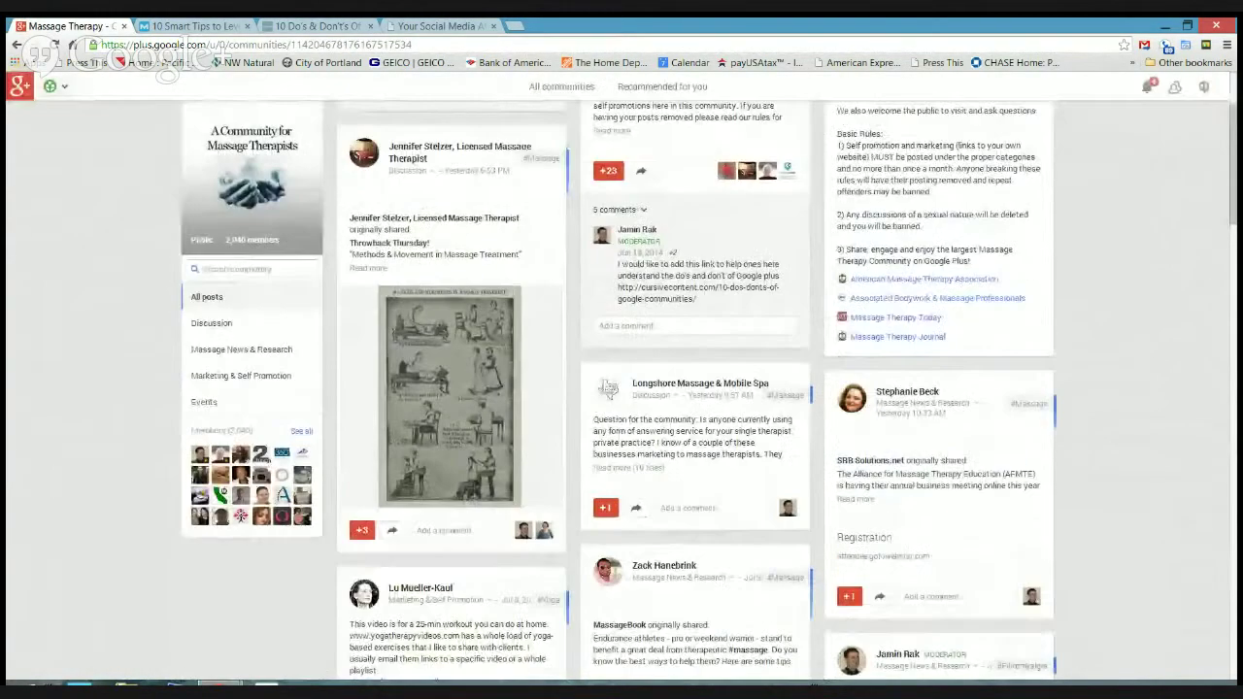
scroll(622, 389, up, 4)
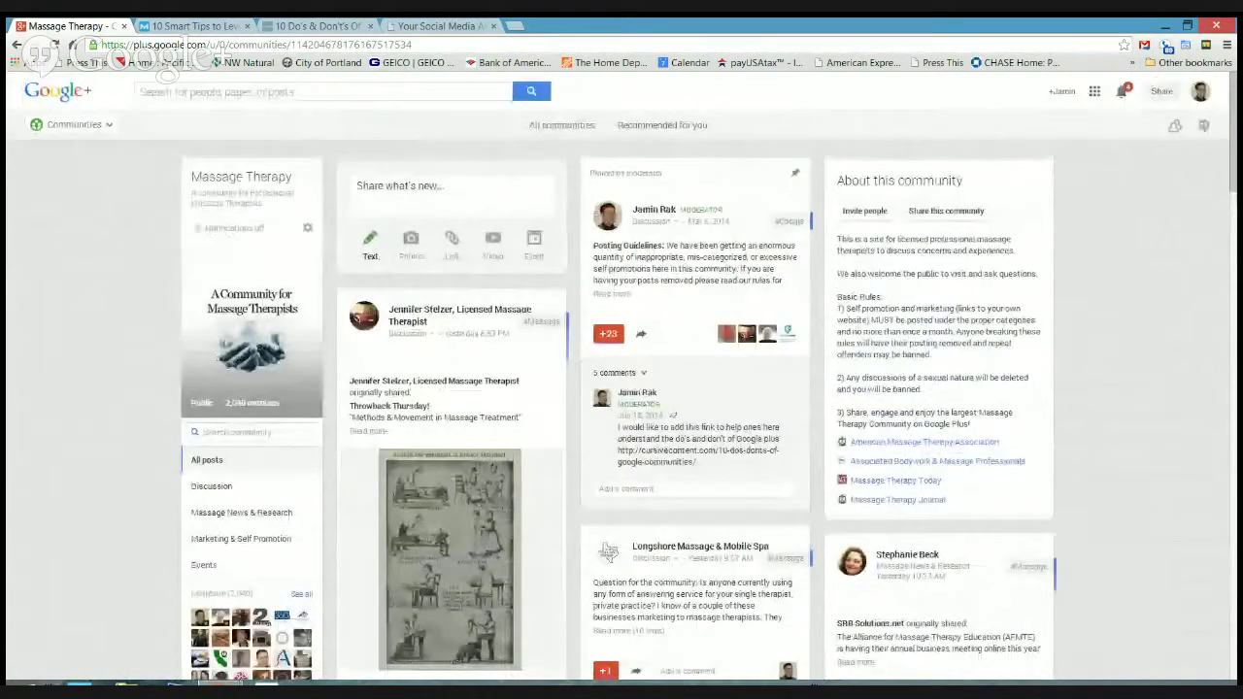
scroll(621, 389, down, 1)
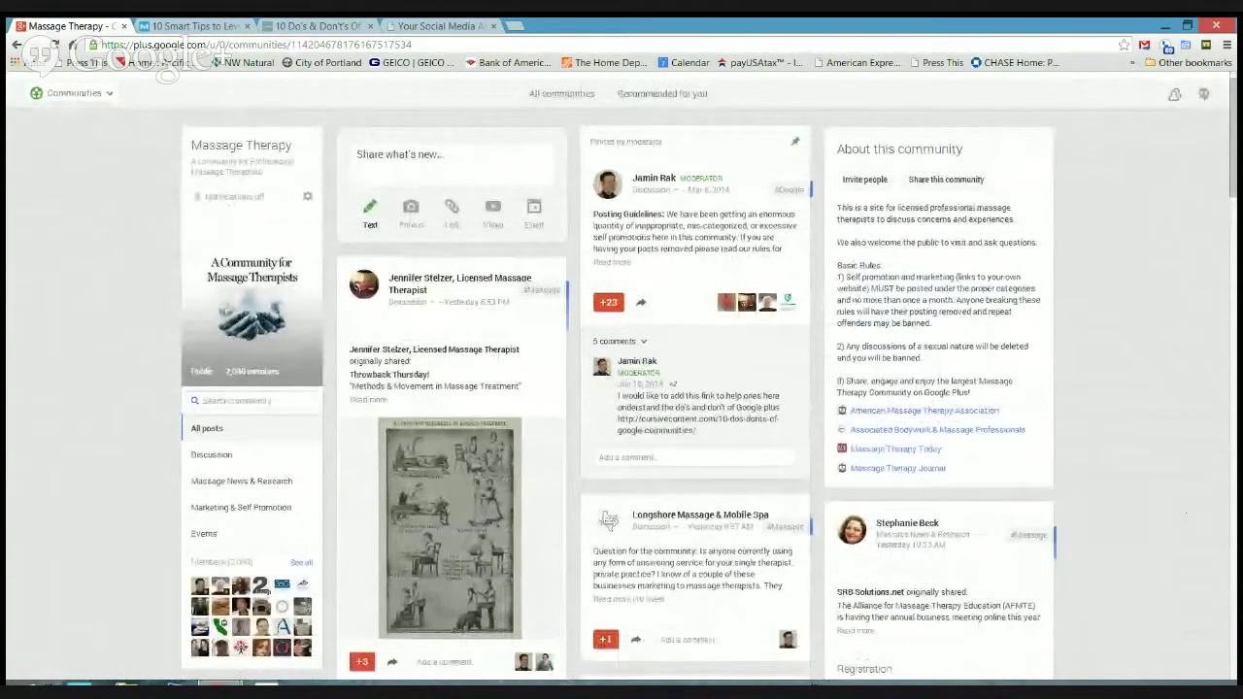
scroll(621, 389, down, 8)
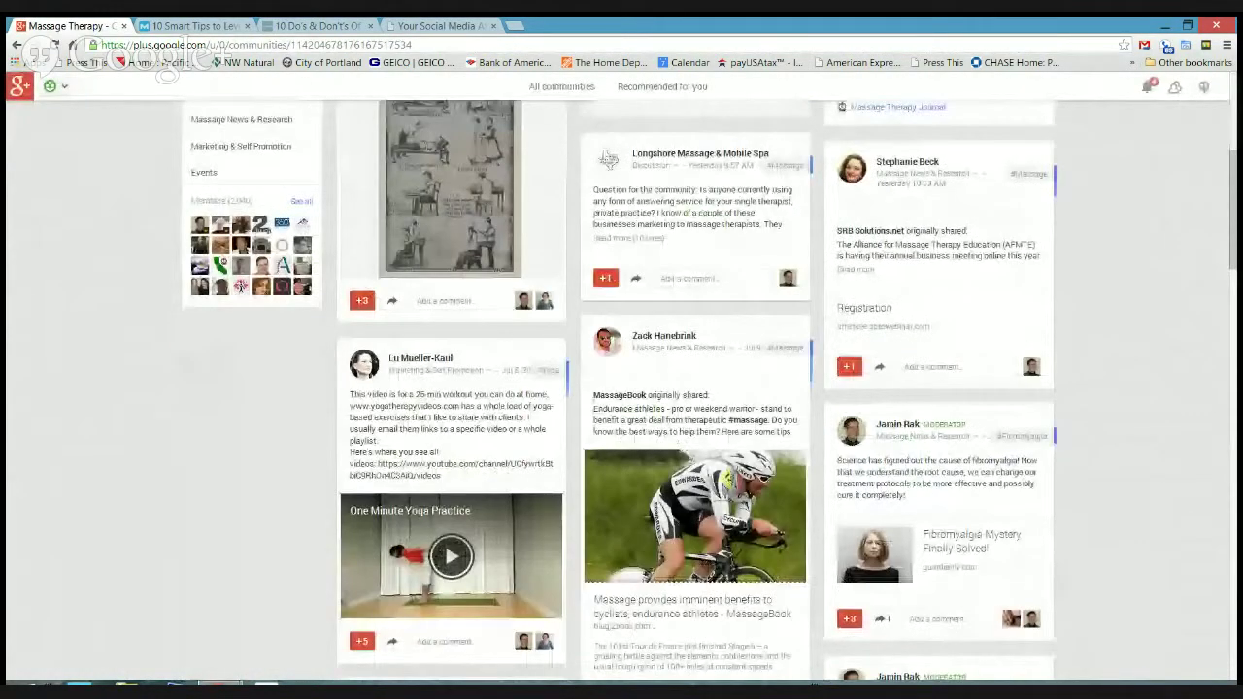
scroll(622, 388, up, 9)
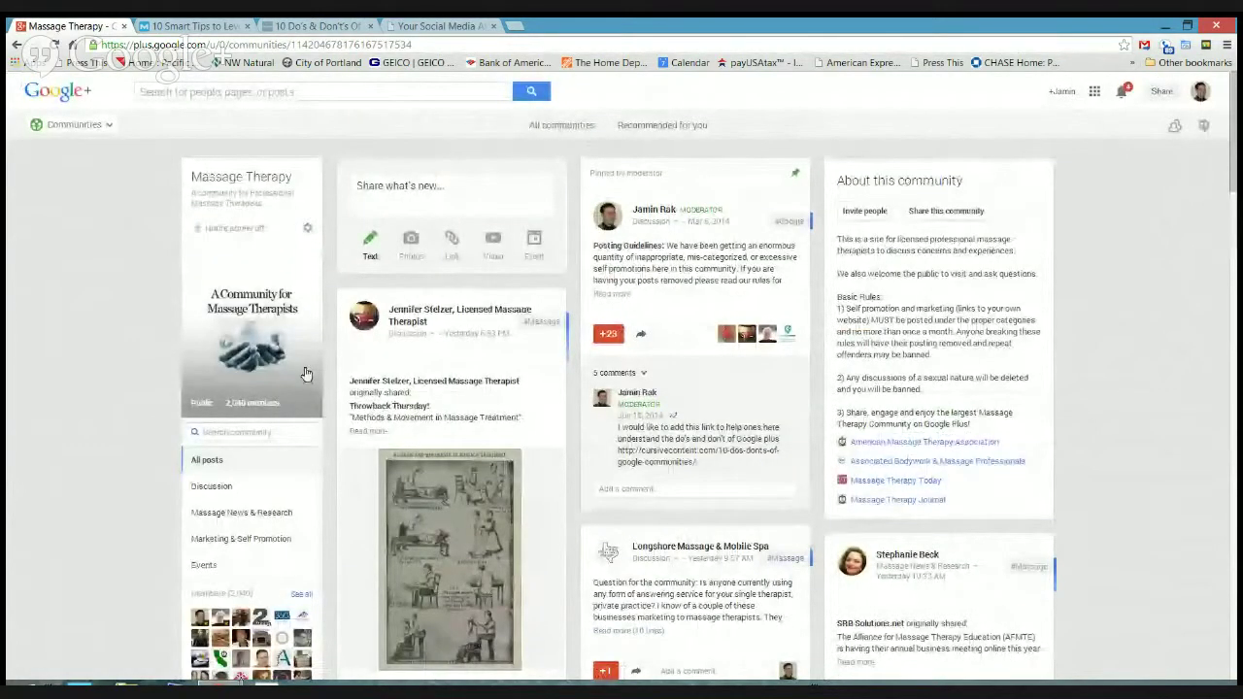
- View the Massage Therapy community's member list and return to the community page
click(248, 406)
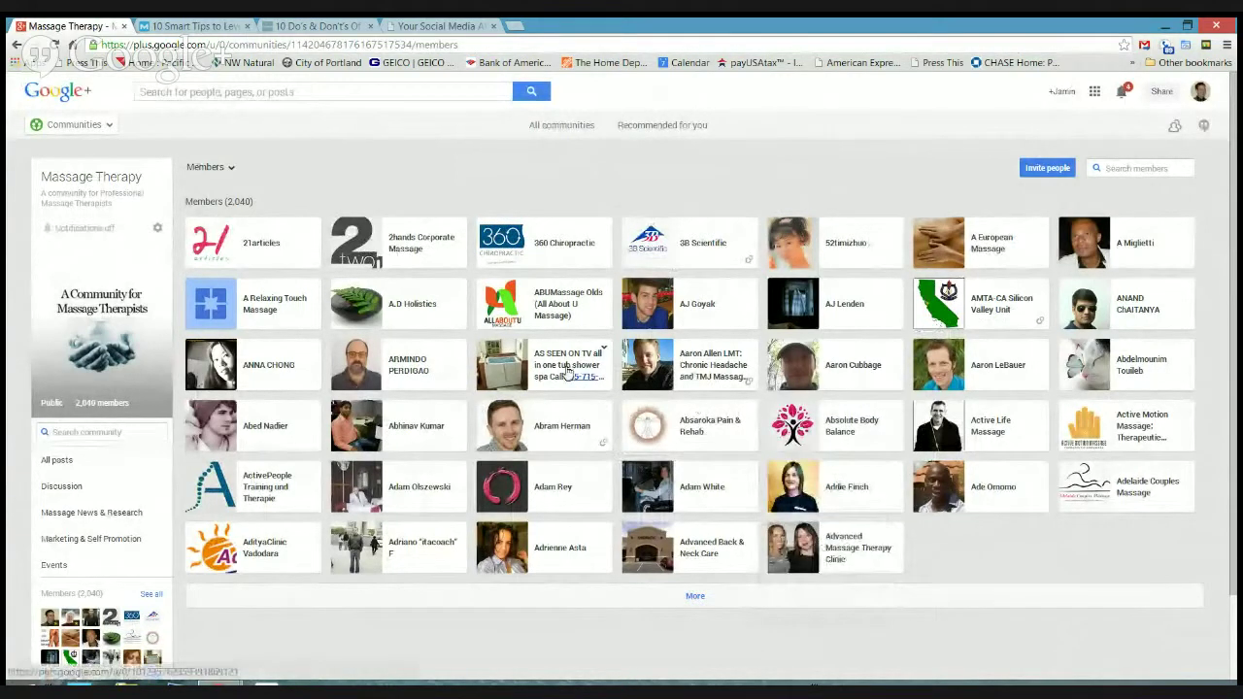
mouse_move(568, 372)
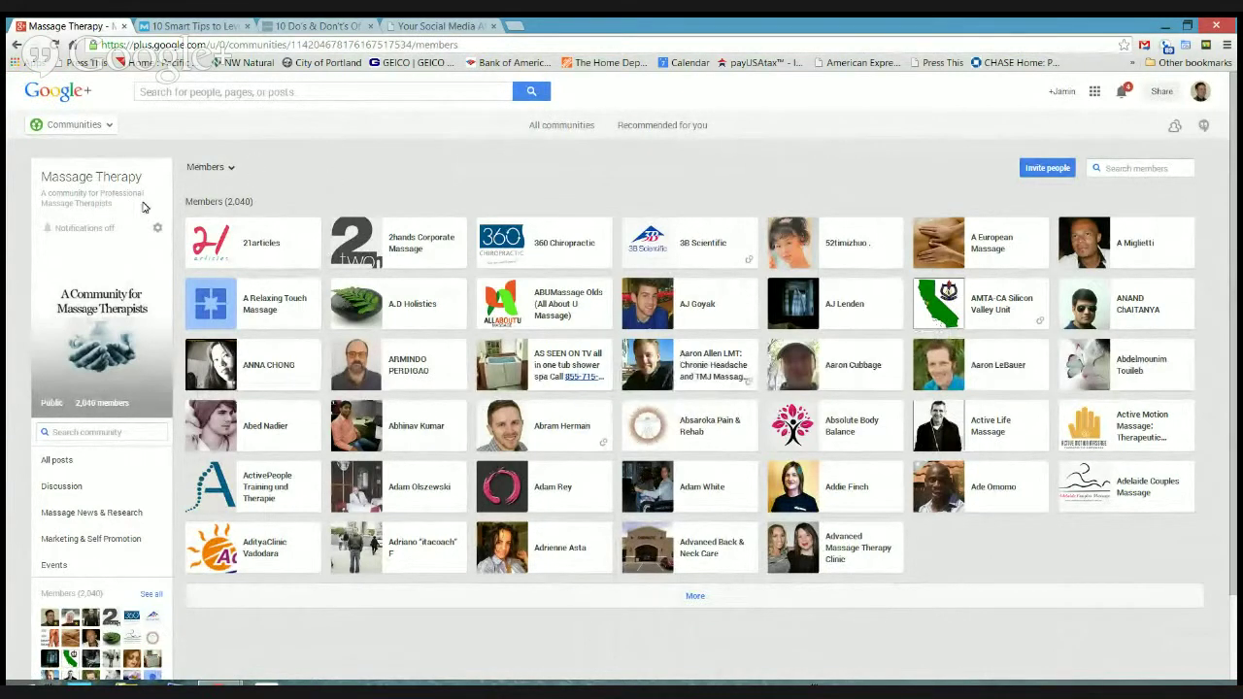
click(14, 46)
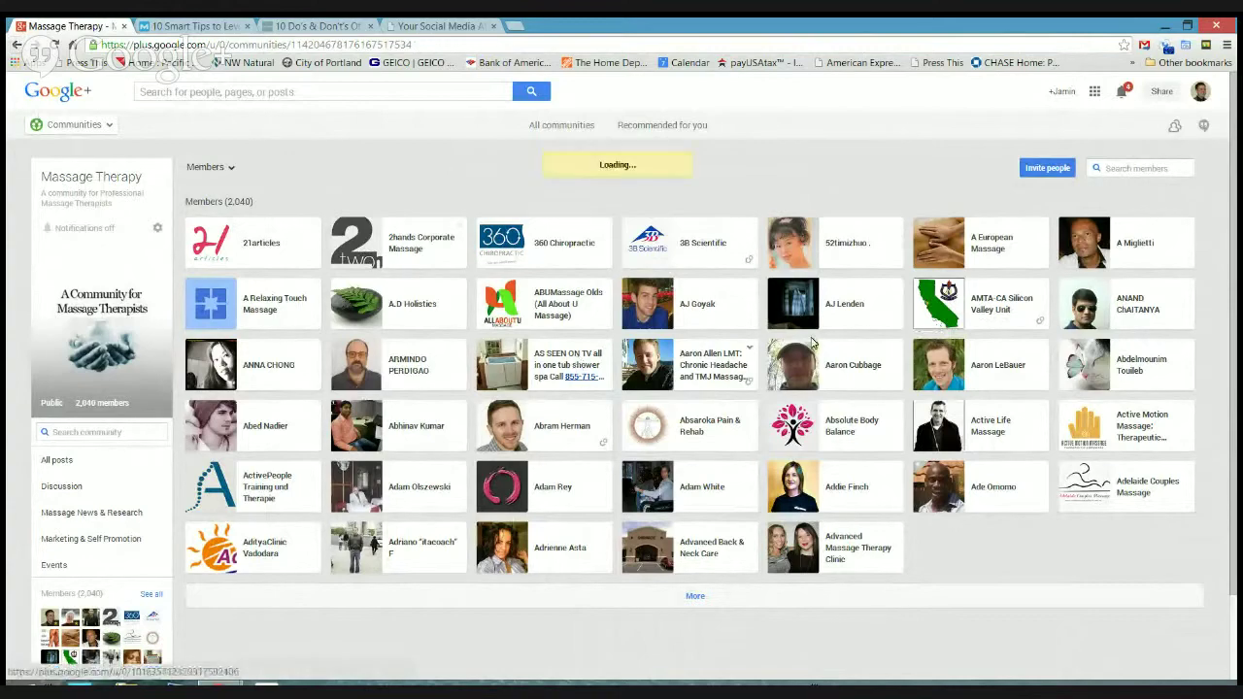
- Look through the Massage Therapy community's older posts and return to the start of its page
scroll(608, 201, down, 5)
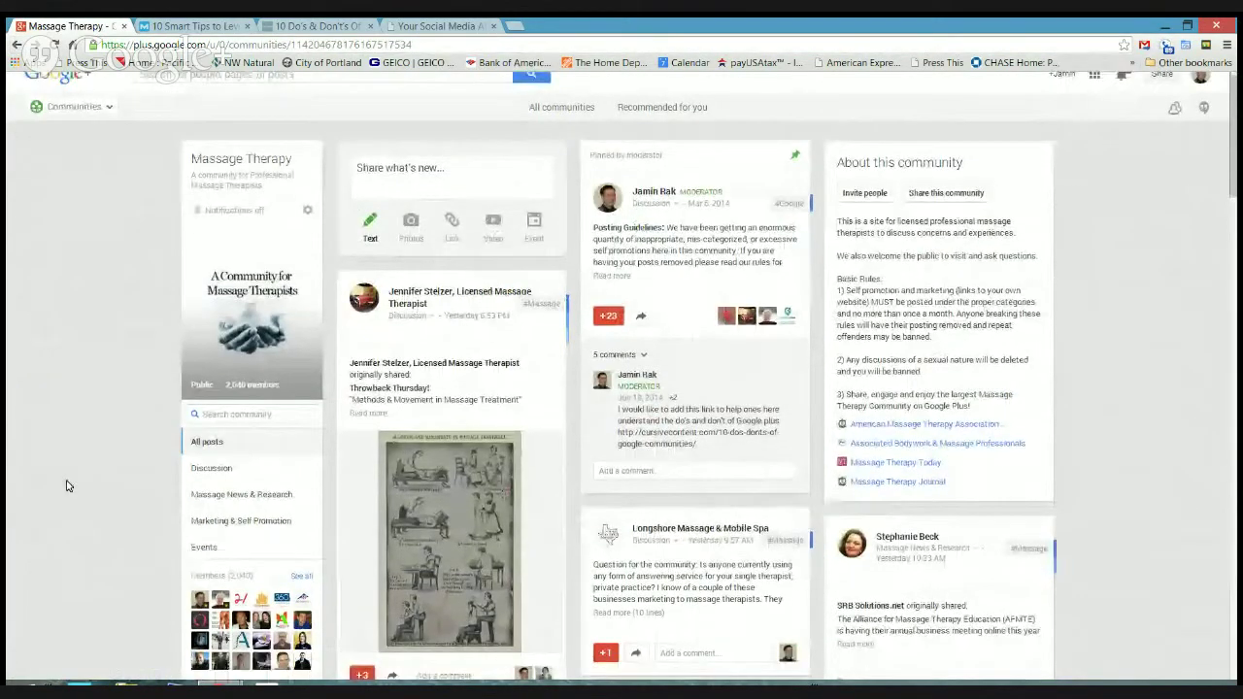
scroll(609, 201, down, 5)
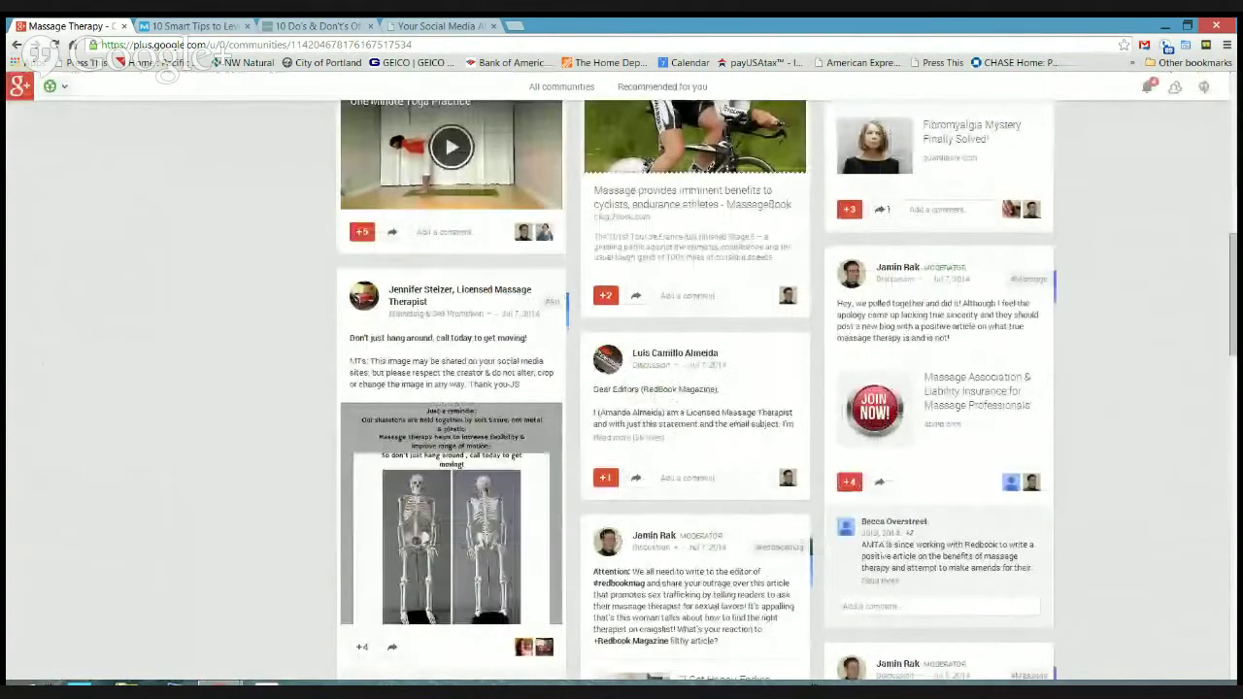
scroll(621, 388, down, 5)
scroll(621, 389, down, 1)
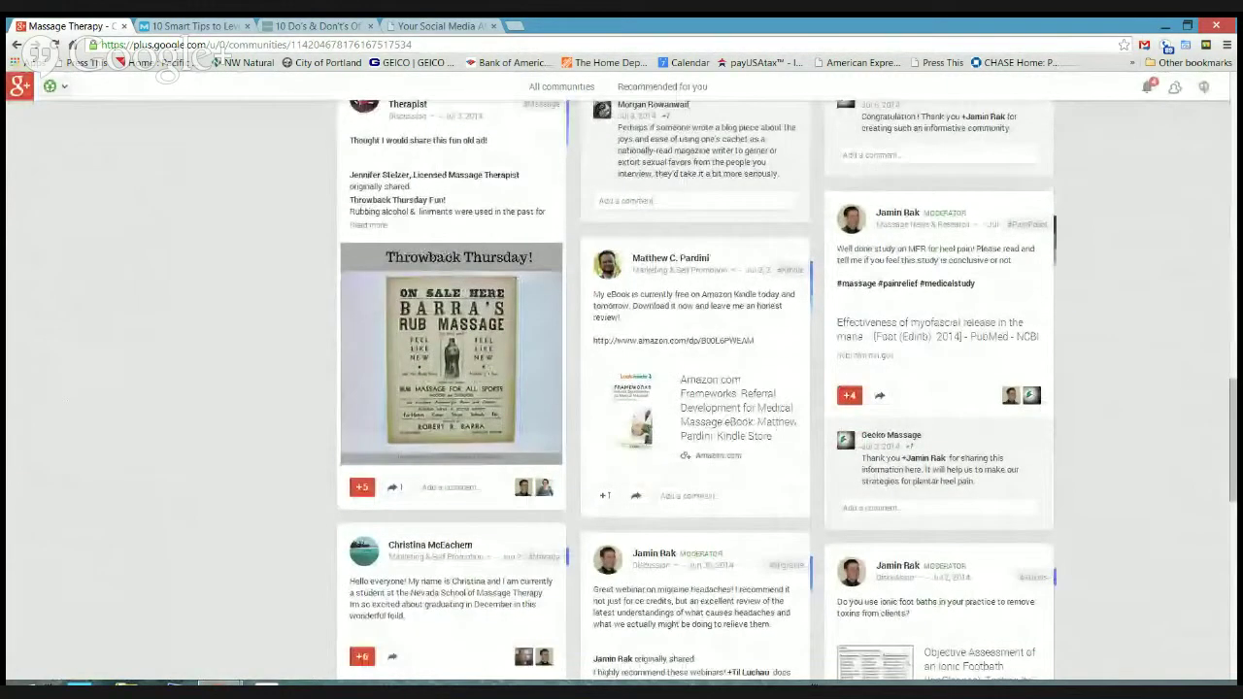
scroll(622, 388, down, 10)
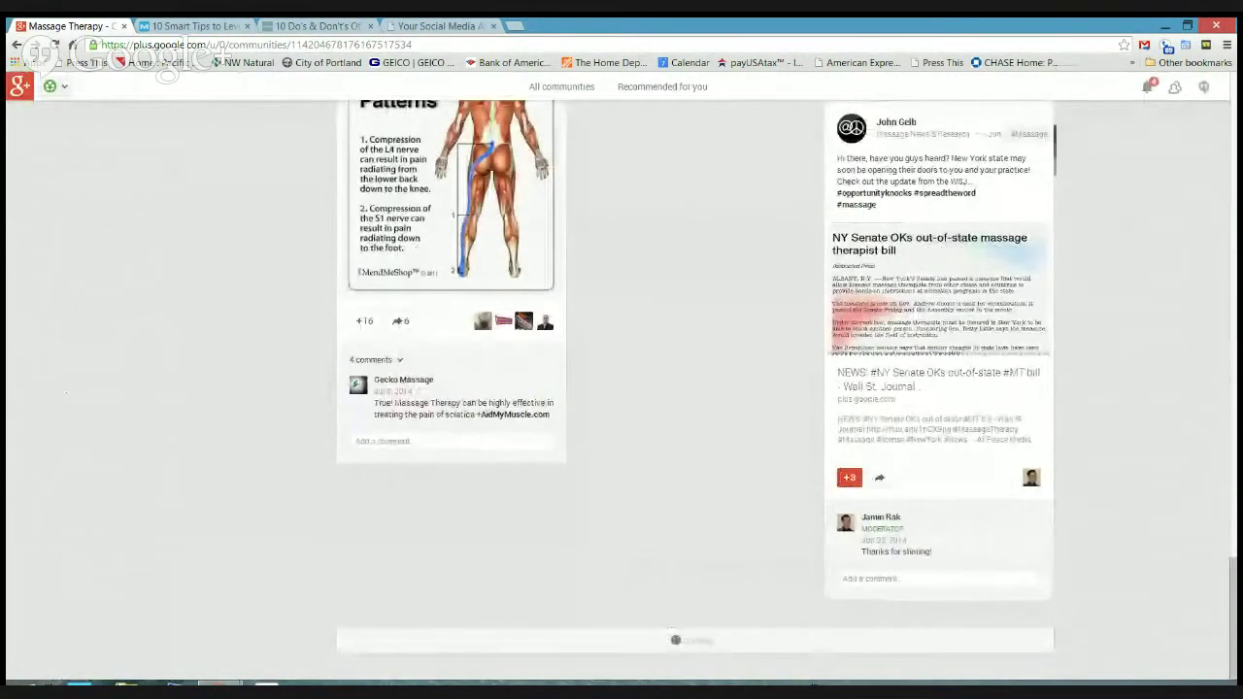
scroll(96, 562, up, 5)
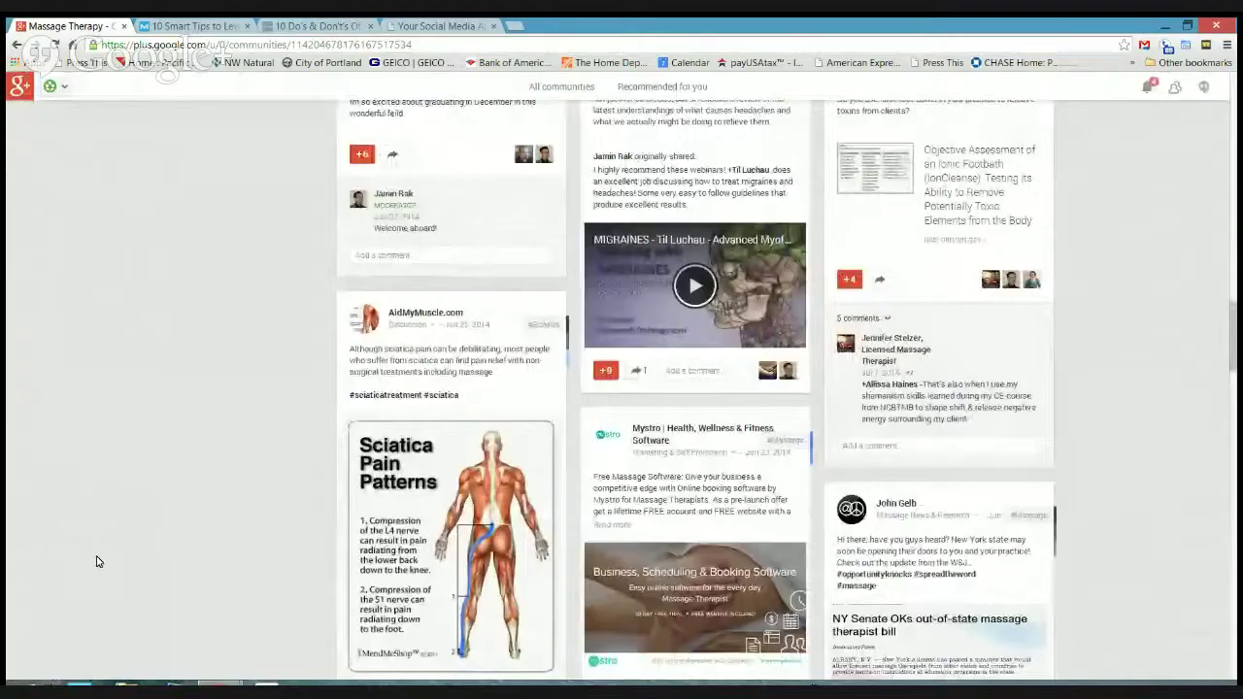
scroll(96, 562, up, 10)
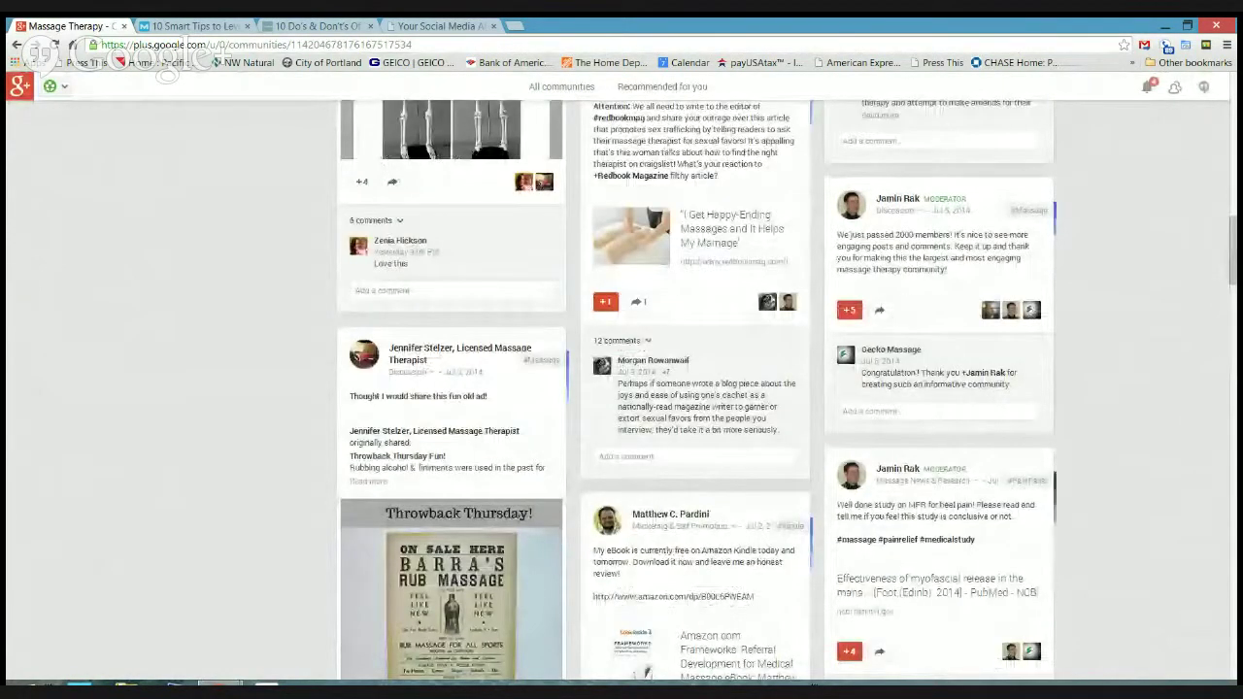
scroll(694, 388, up, 10)
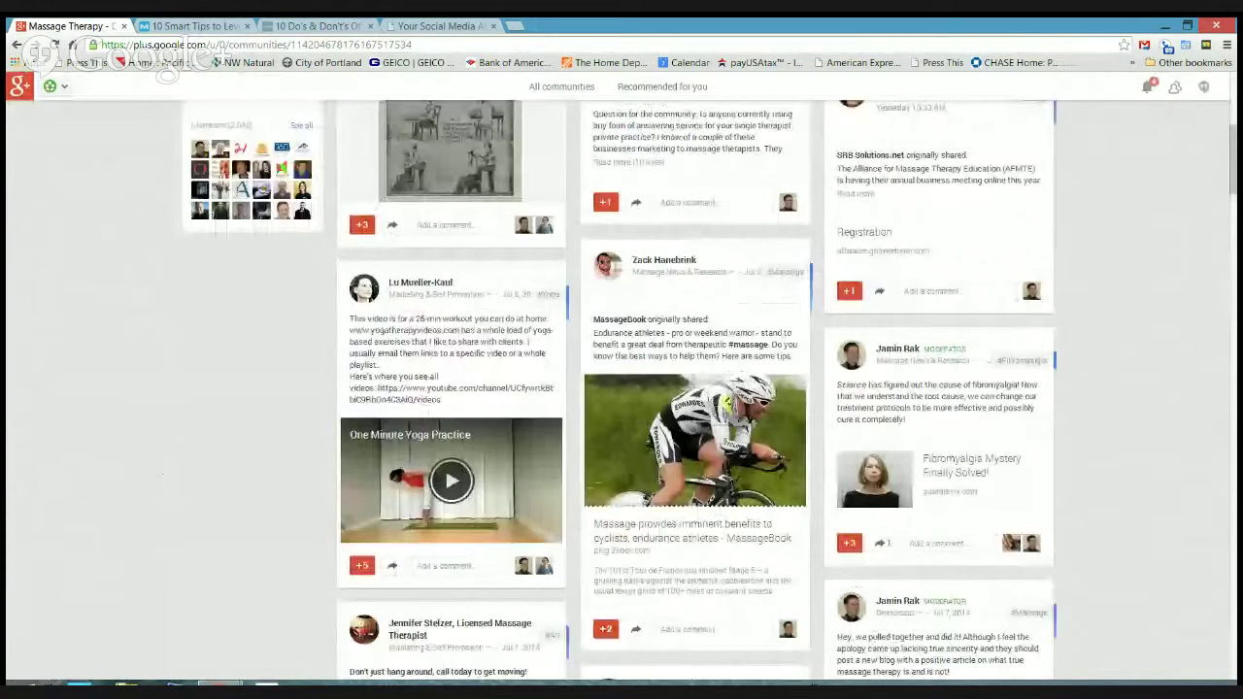
scroll(694, 388, up, 5)
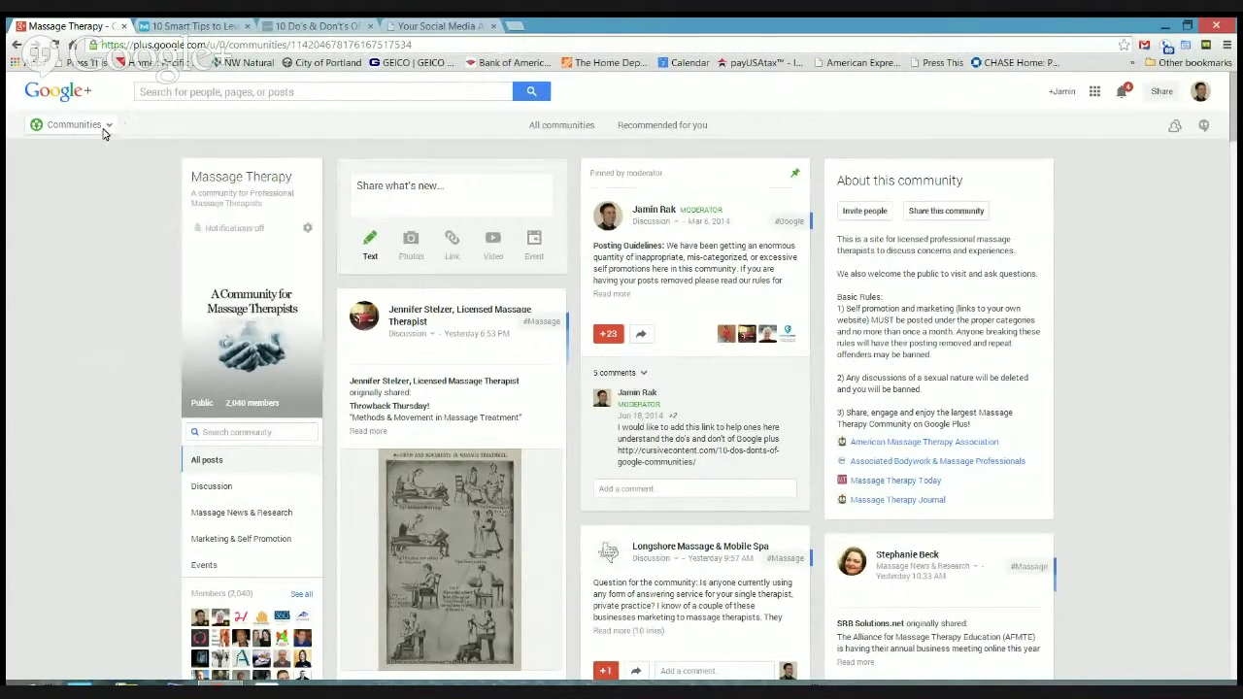
- Go to the communities overview and search Google+ for "seatlle massage"
mouse_move(105, 128)
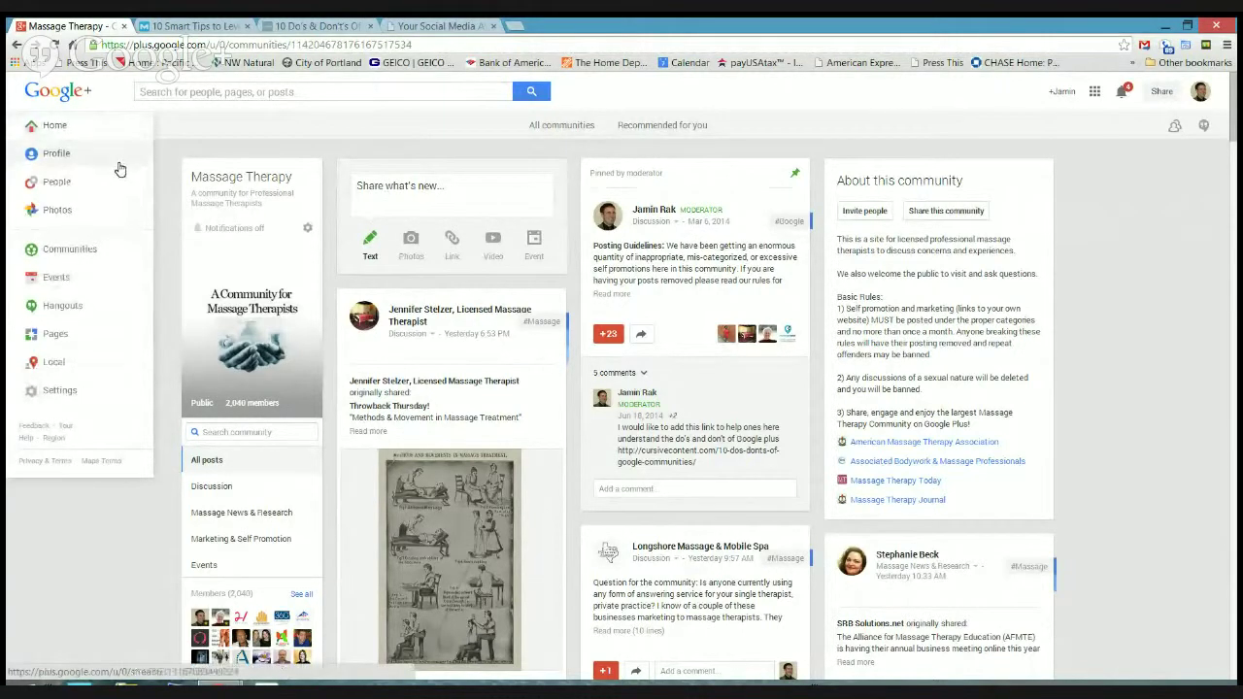
click(94, 254)
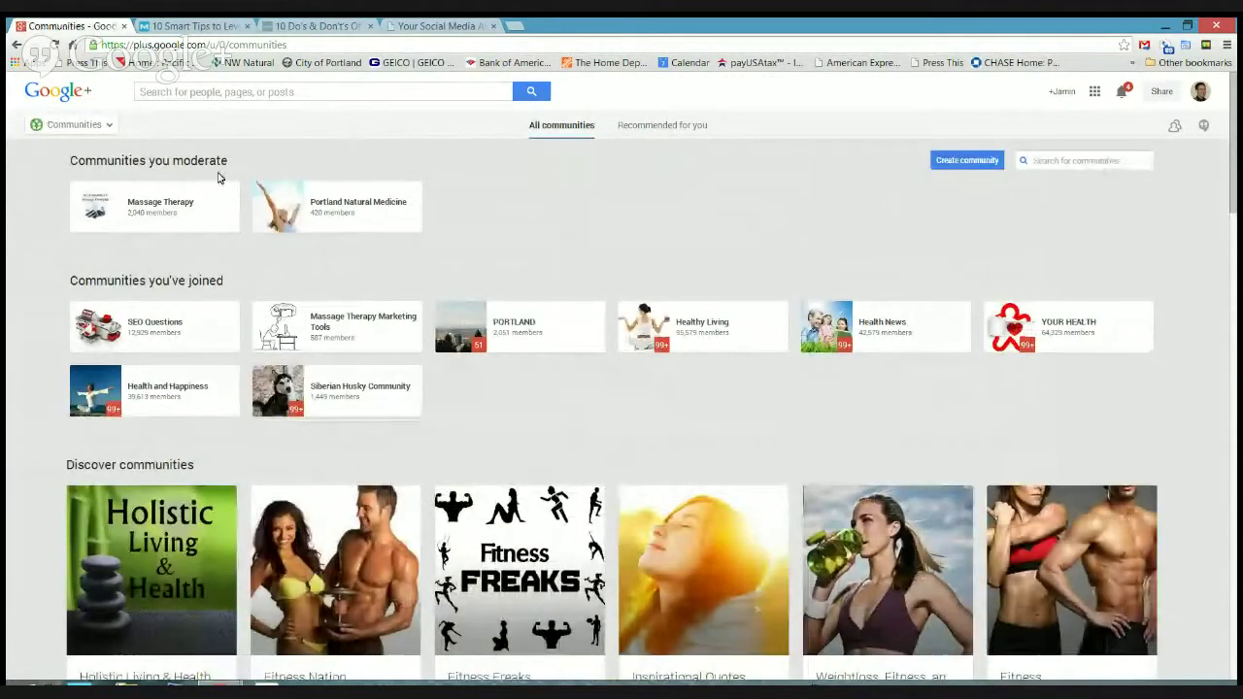
click(234, 93)
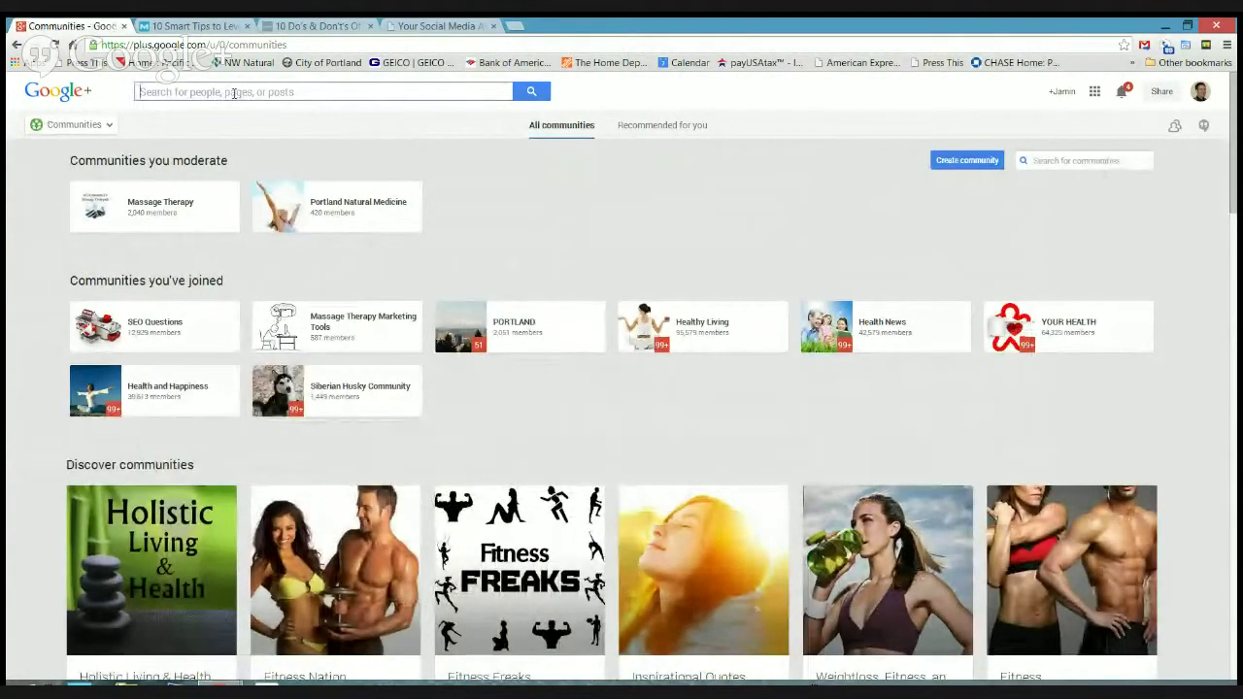
text(seat)
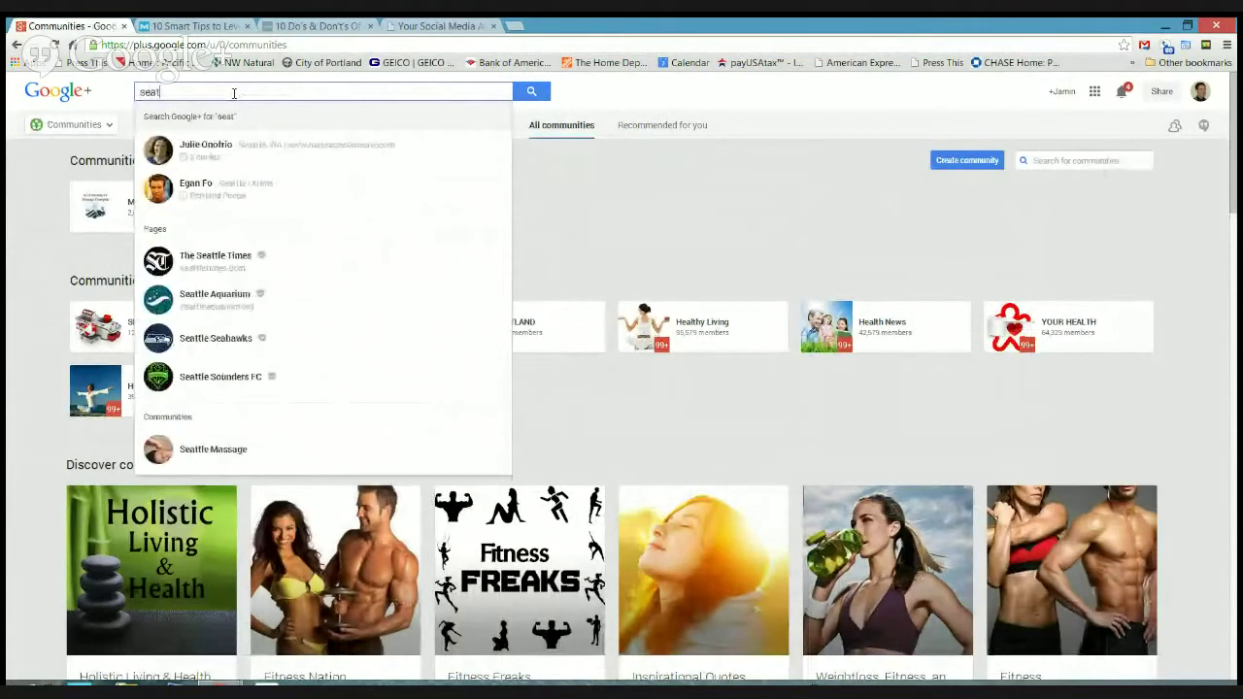
text(tle massage)
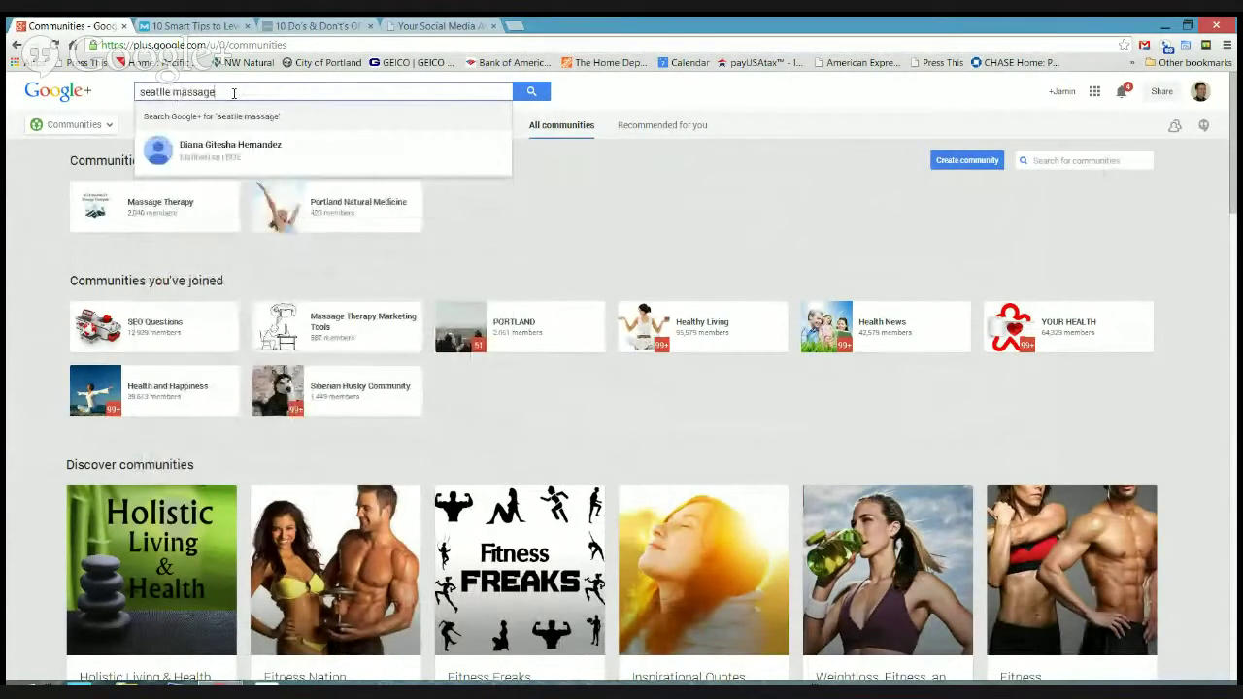
key(Return)
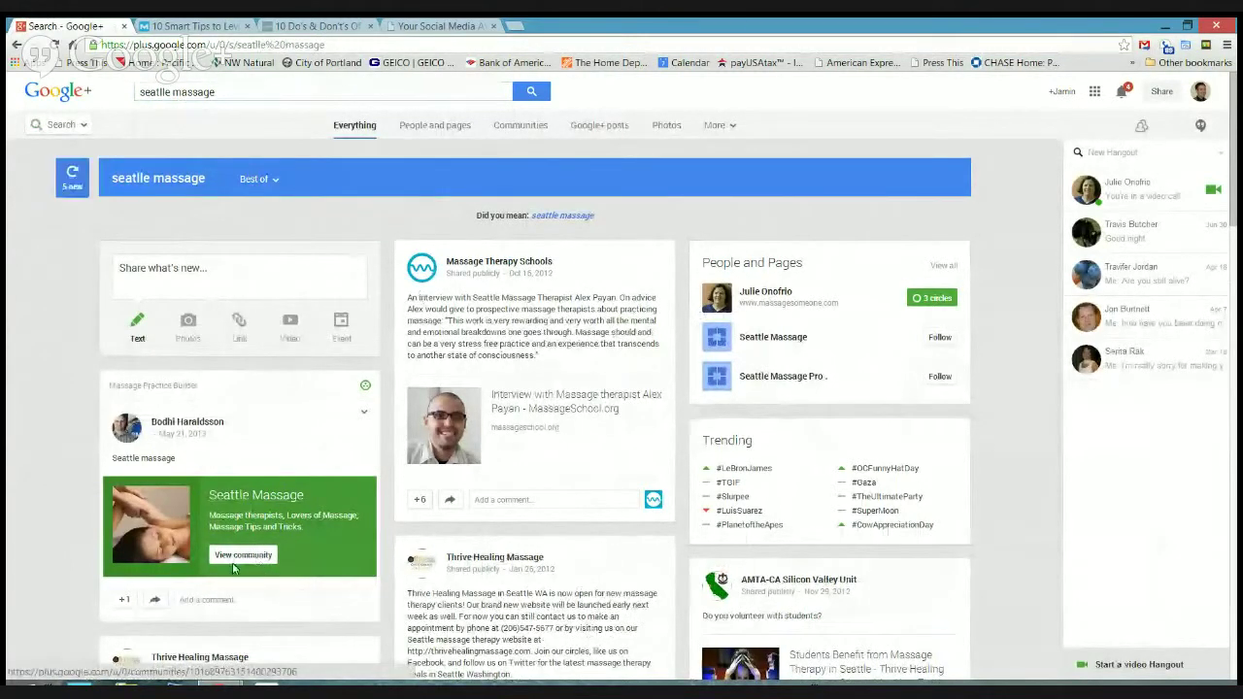
- Go to the People page and look through the suggested people you may know
mouse_move(58, 124)
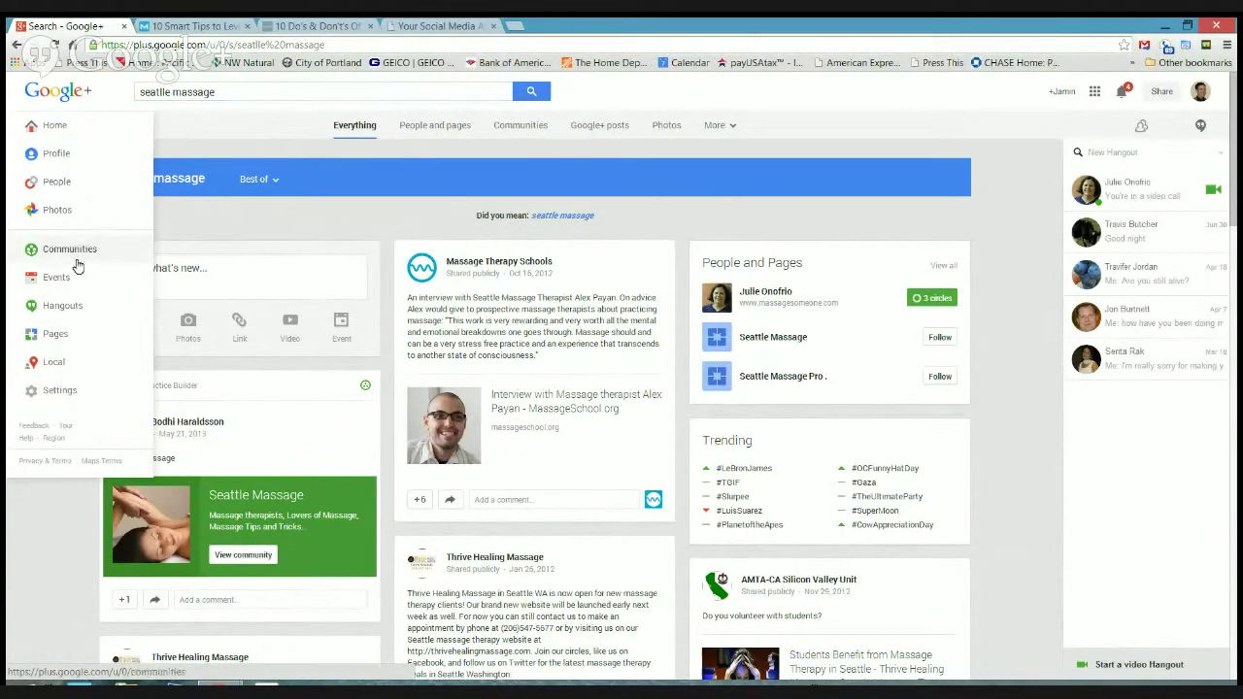
click(81, 192)
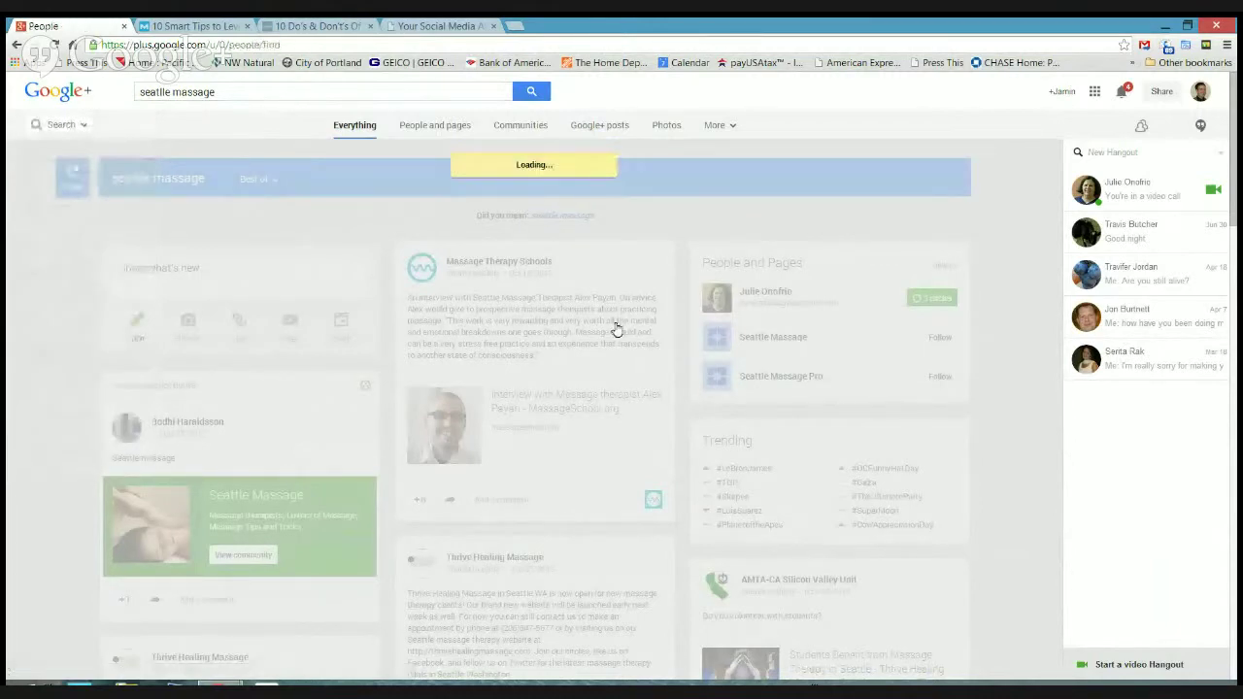
scroll(175, 541, down, 2)
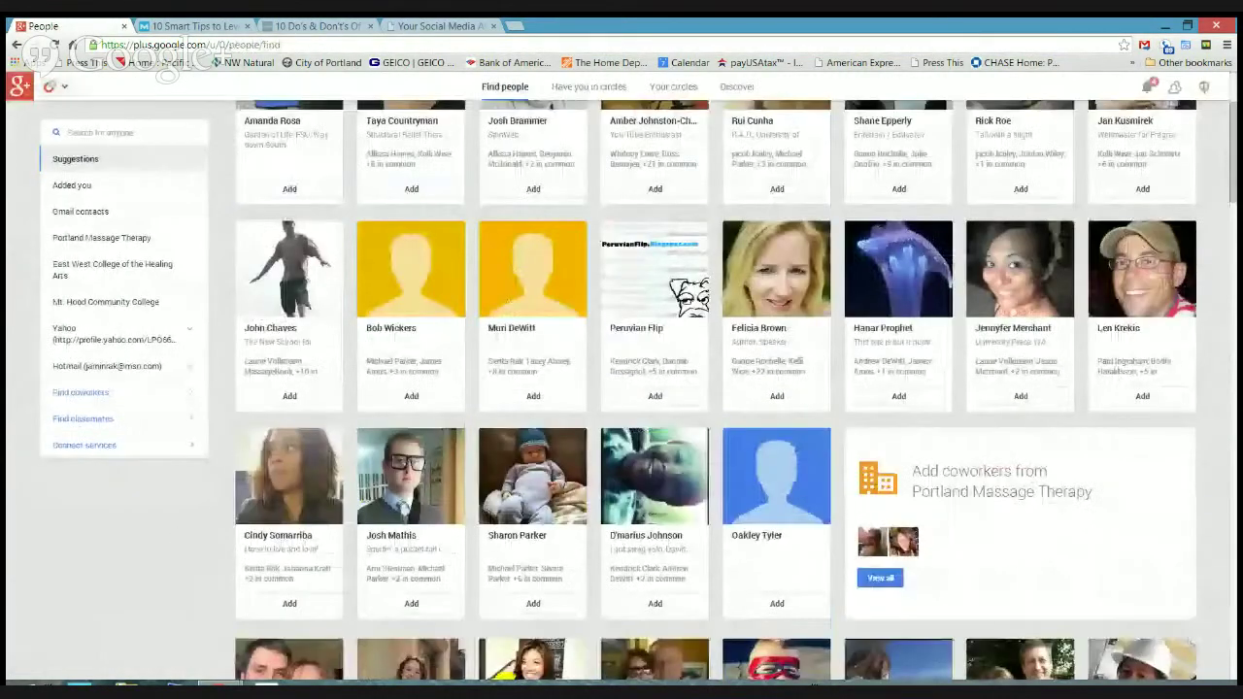
scroll(529, 369, up, 2)
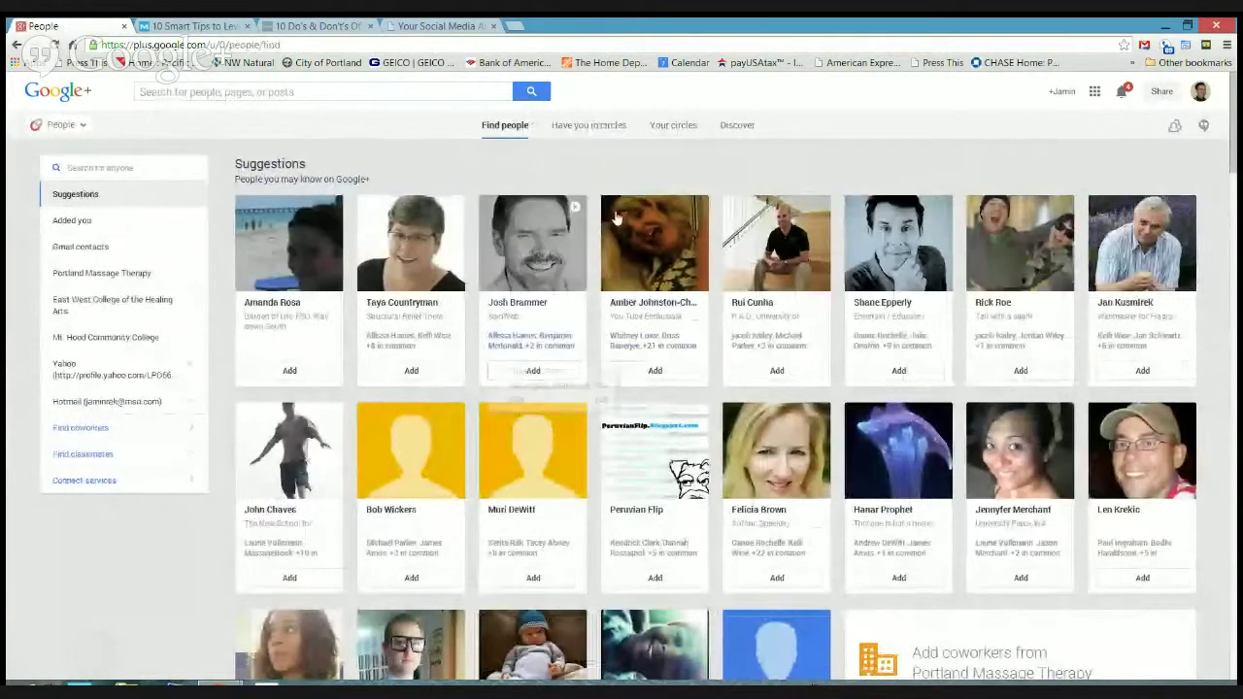
- Show your circles, display the members of the Massage & Healthcare circle and preview one member's profile card
click(675, 125)
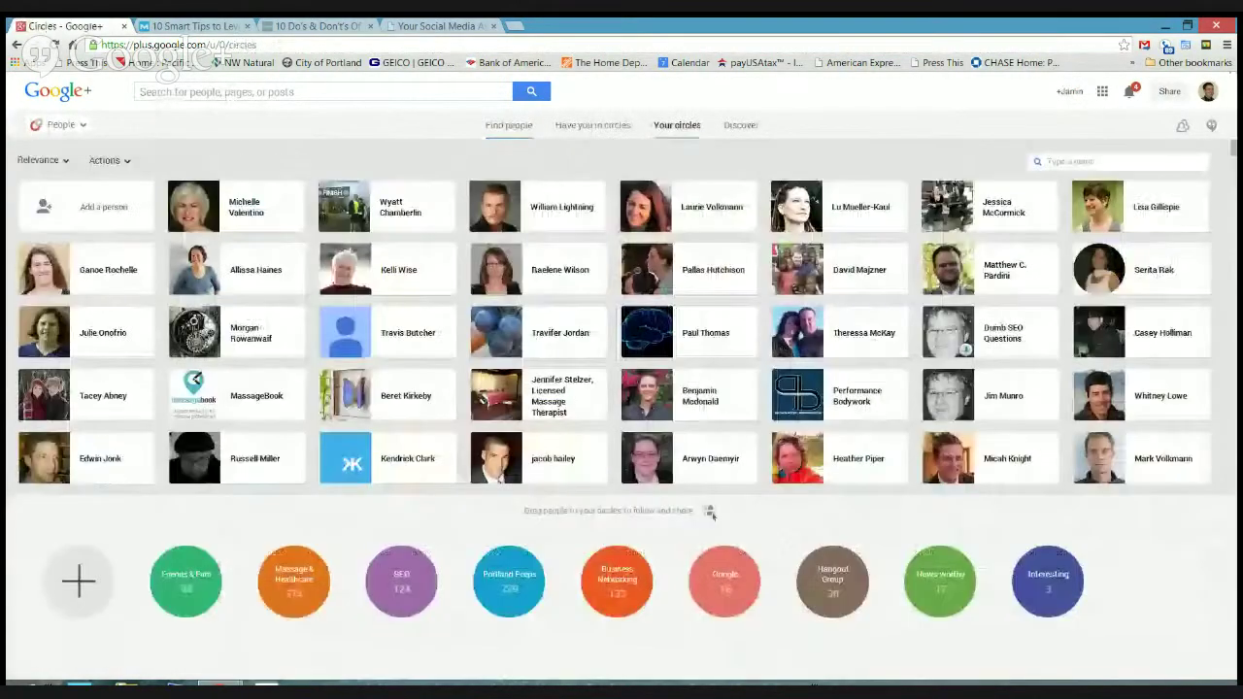
click(299, 573)
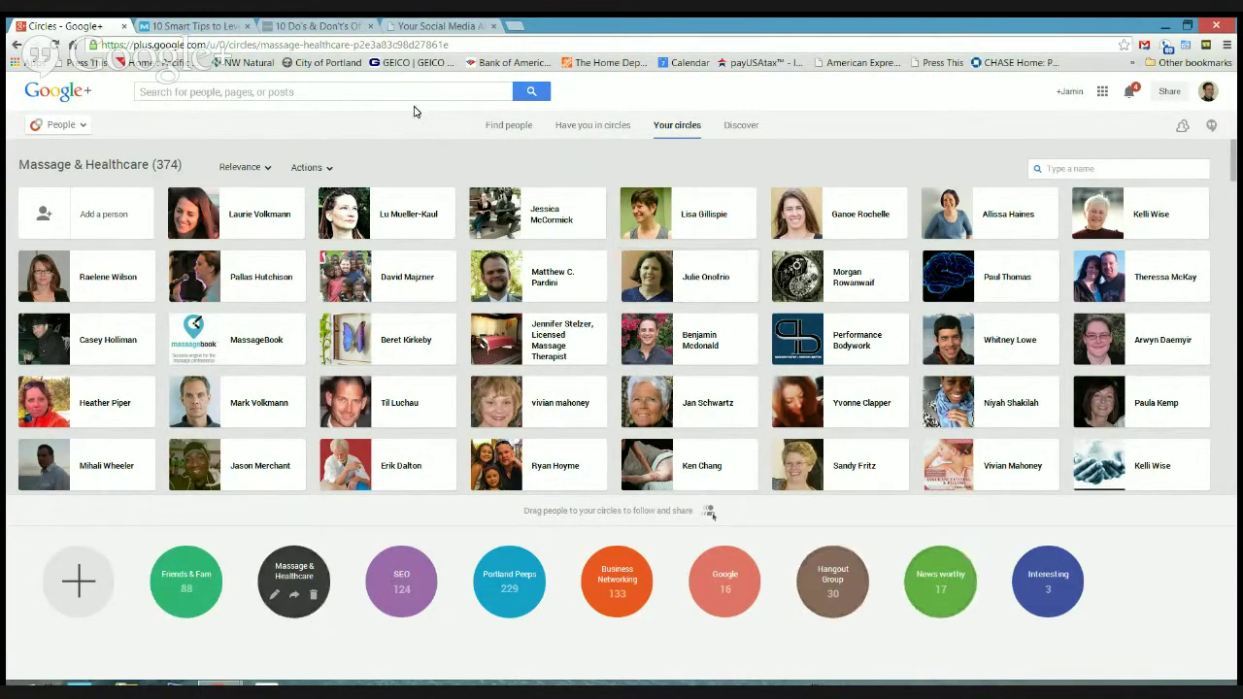
click(339, 93)
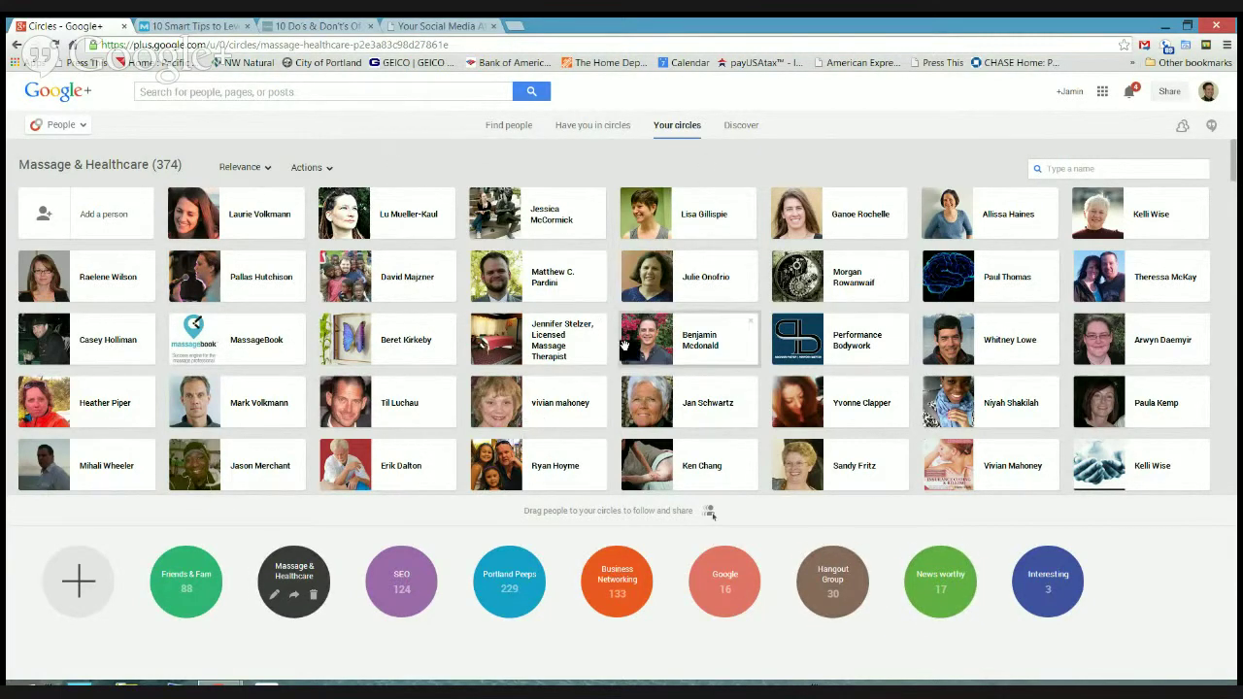
mouse_move(626, 345)
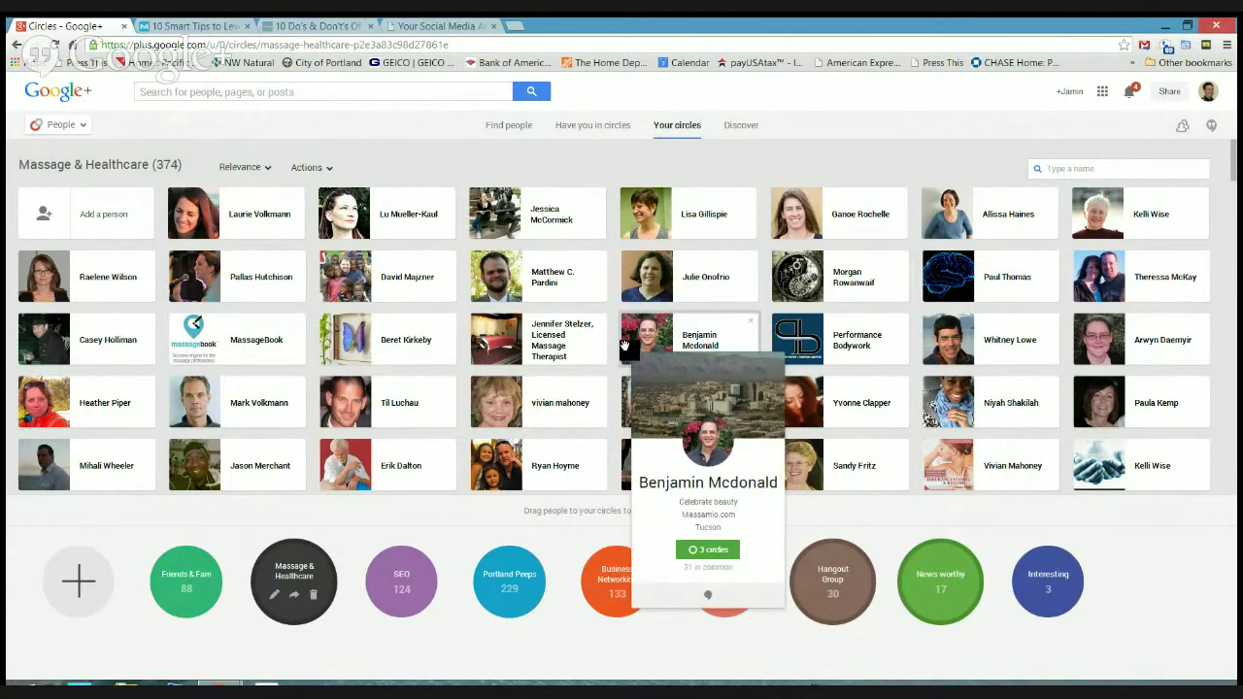
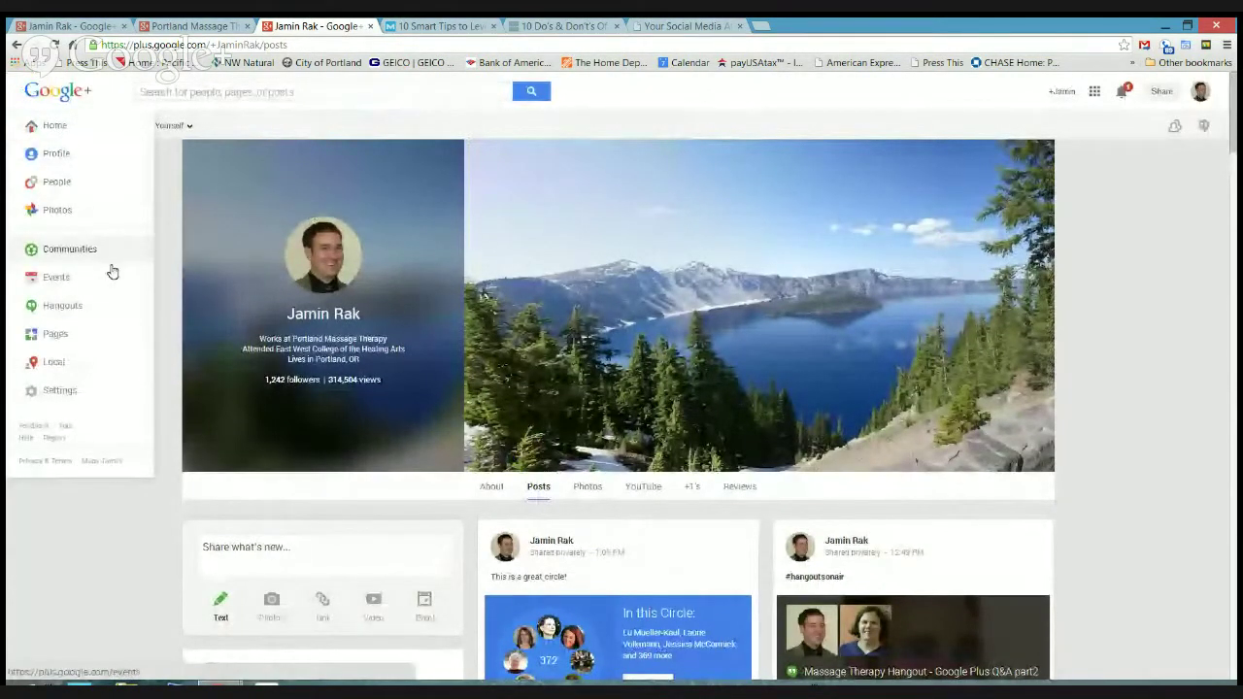
- Return to the communities overview and open the Massage Therapy community from the ones you moderate
click(97, 257)
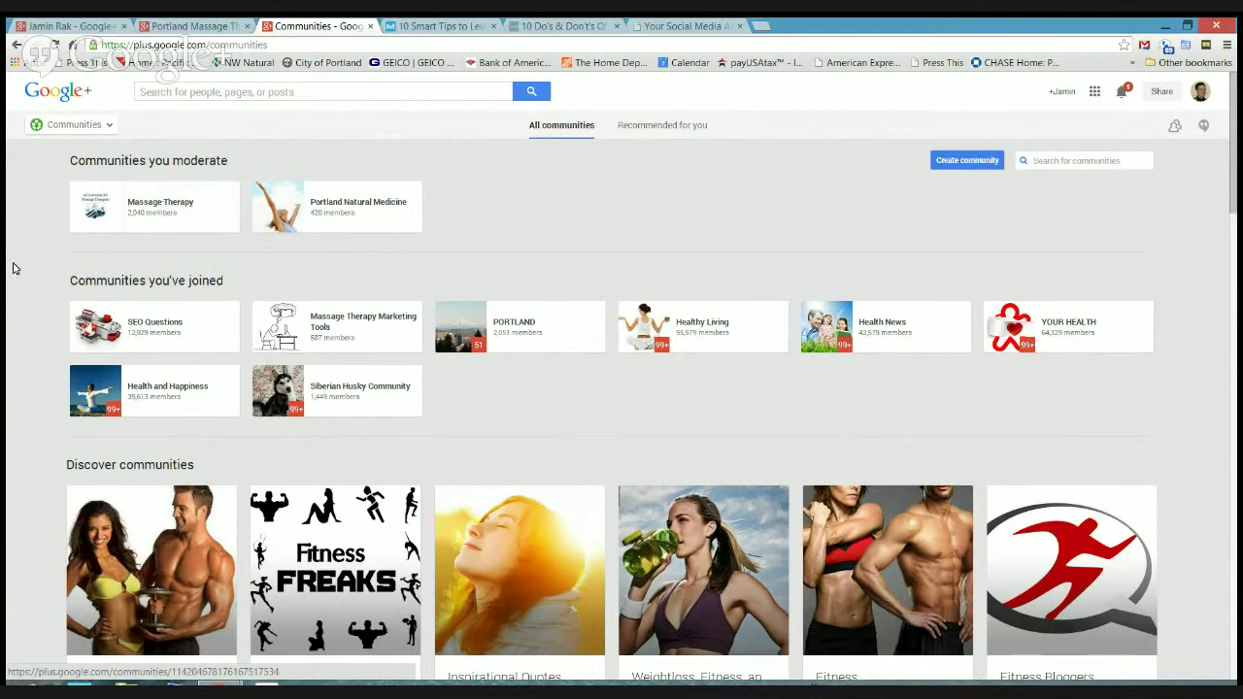
click(169, 208)
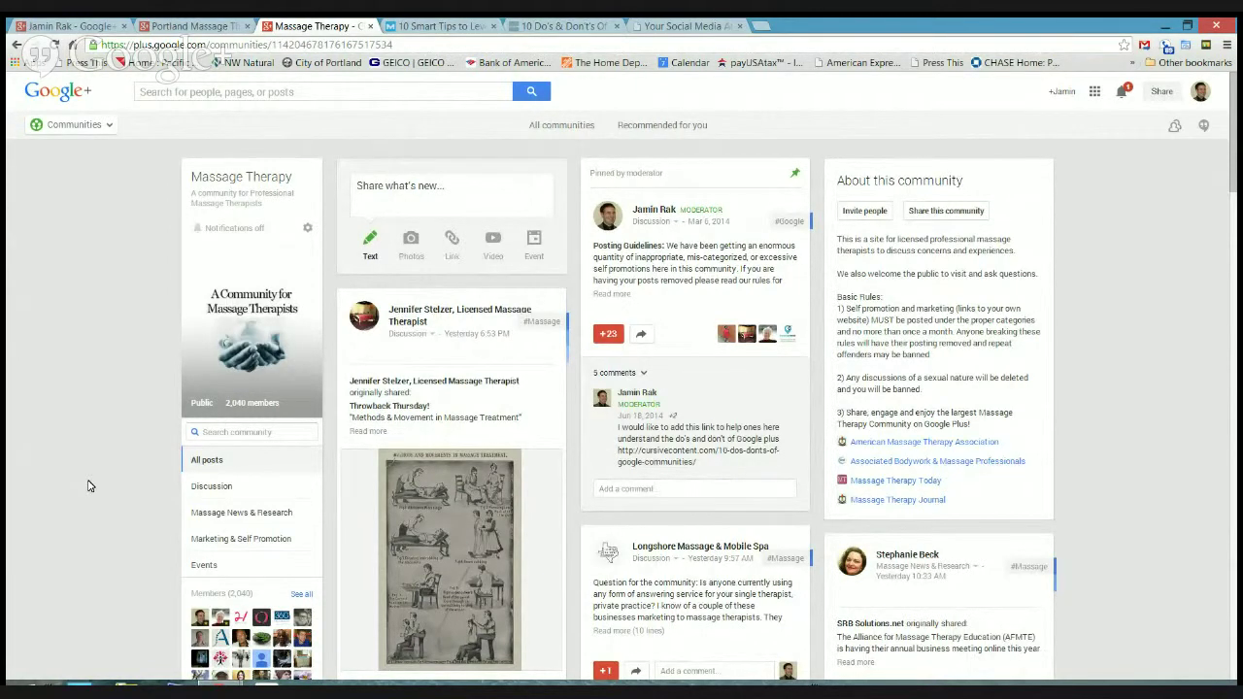
- Examine the Massage Therapy community's recent member posts, post categories and basic rules
scroll(87, 485, down, 2)
scroll(105, 463, up, 2)
scroll(107, 466, down, 2)
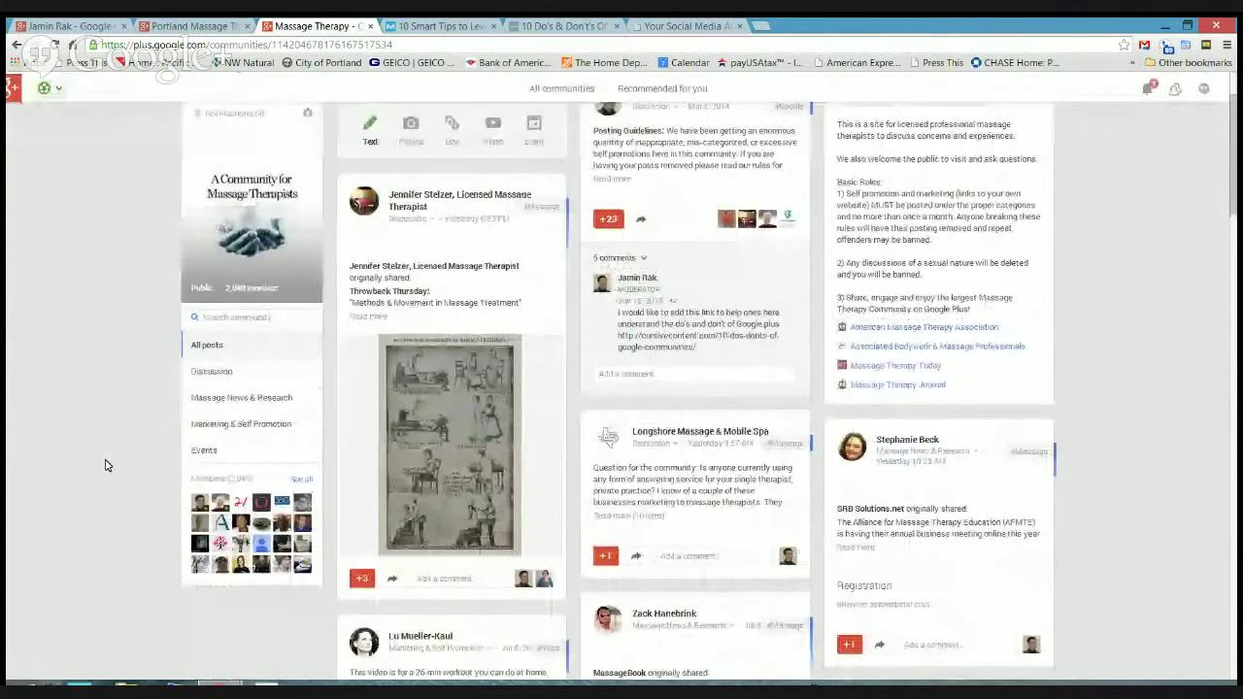
scroll(107, 465, down, 5)
scroll(107, 465, down, 3)
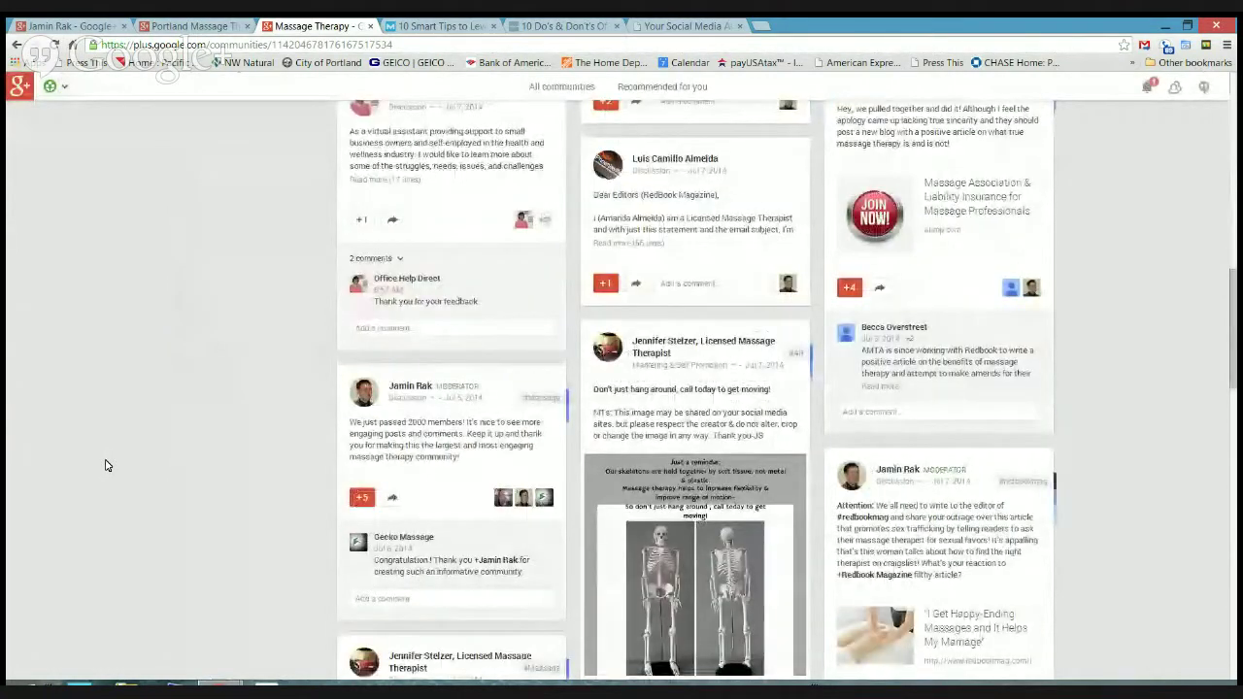
scroll(107, 466, up, 4)
scroll(107, 465, up, 1)
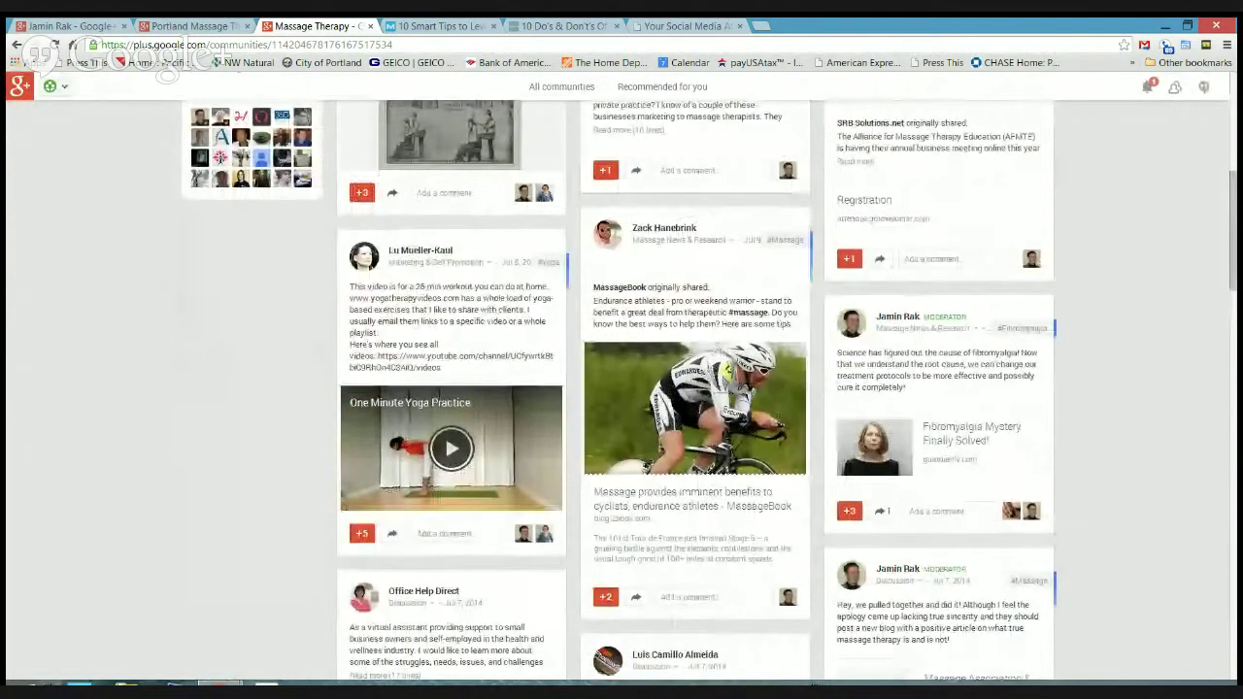
scroll(622, 389, up, 1)
scroll(621, 389, up, 3)
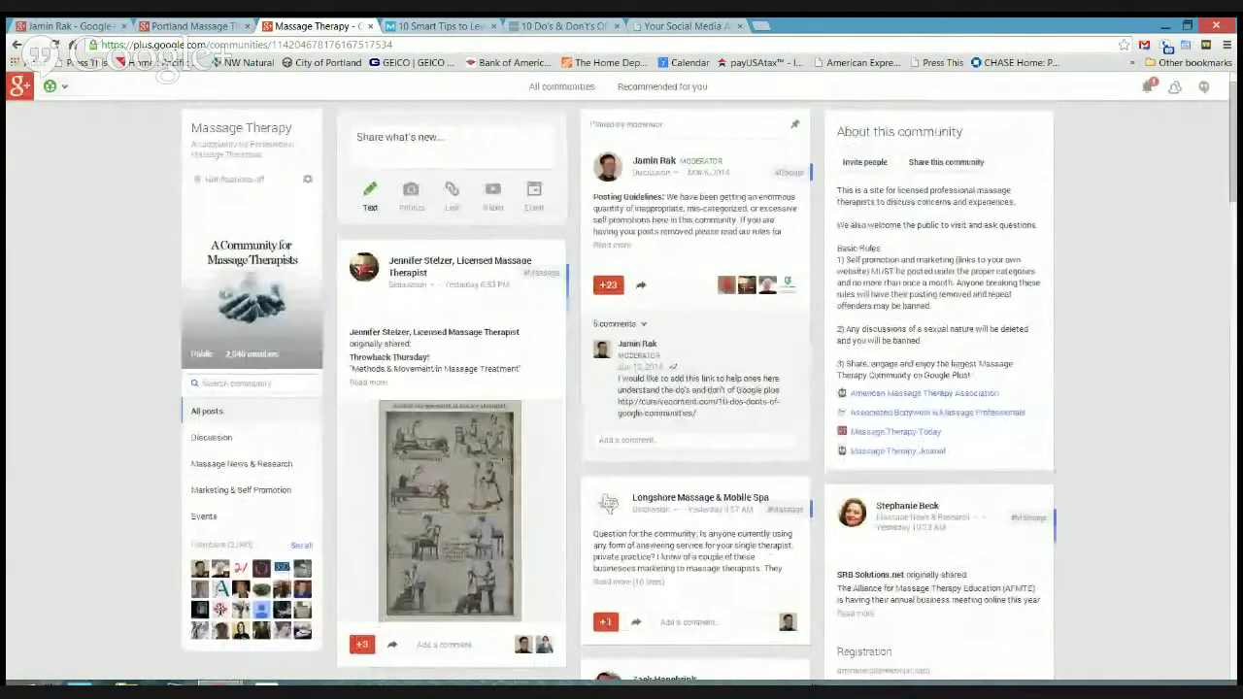
scroll(621, 388, down, 2)
scroll(621, 388, down, 3)
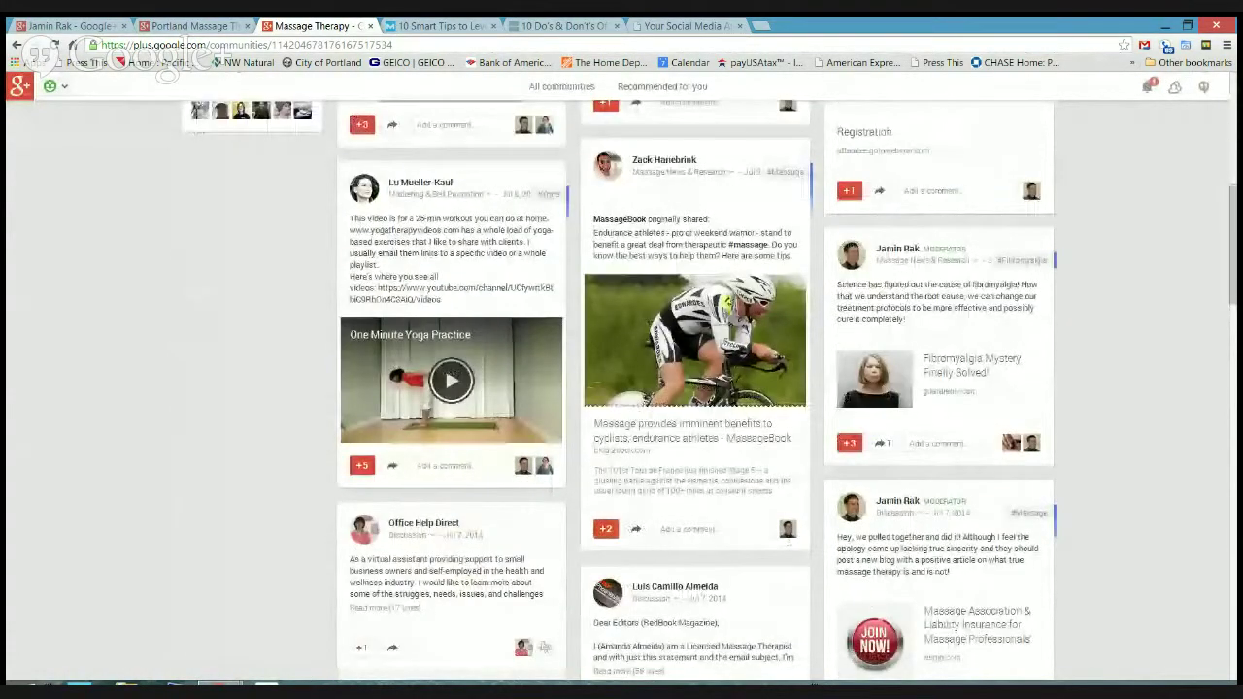
scroll(544, 647, up, 5)
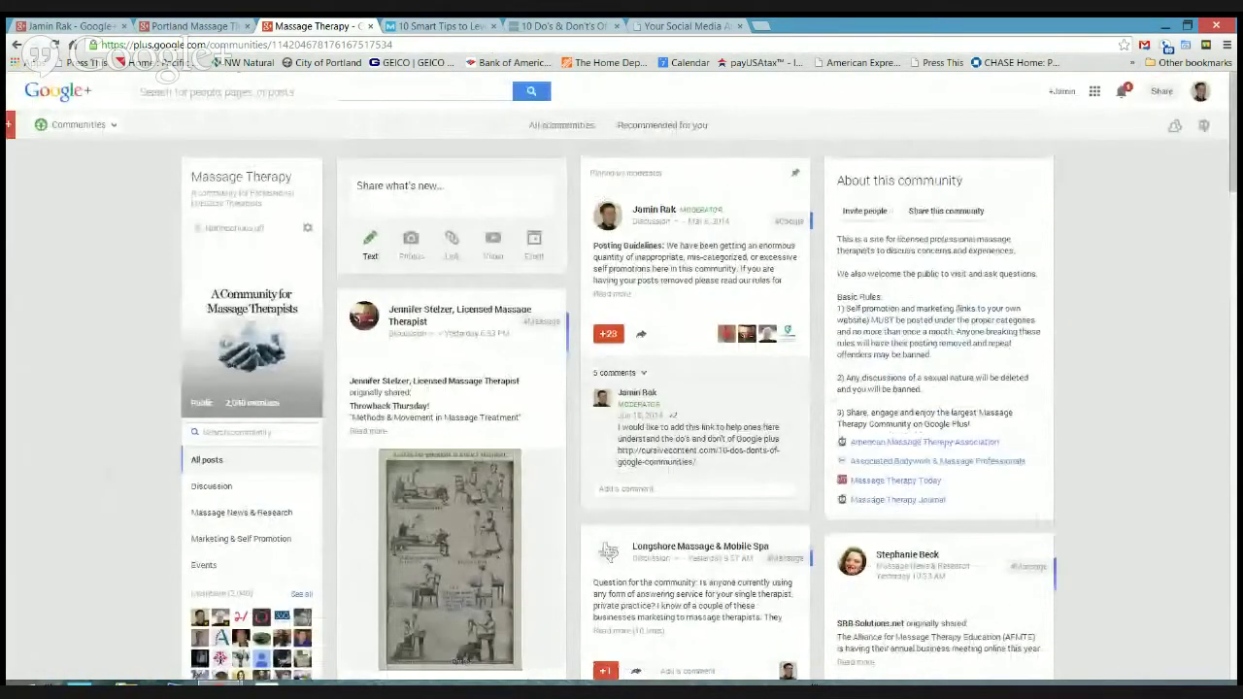
scroll(52, 483, down, 1)
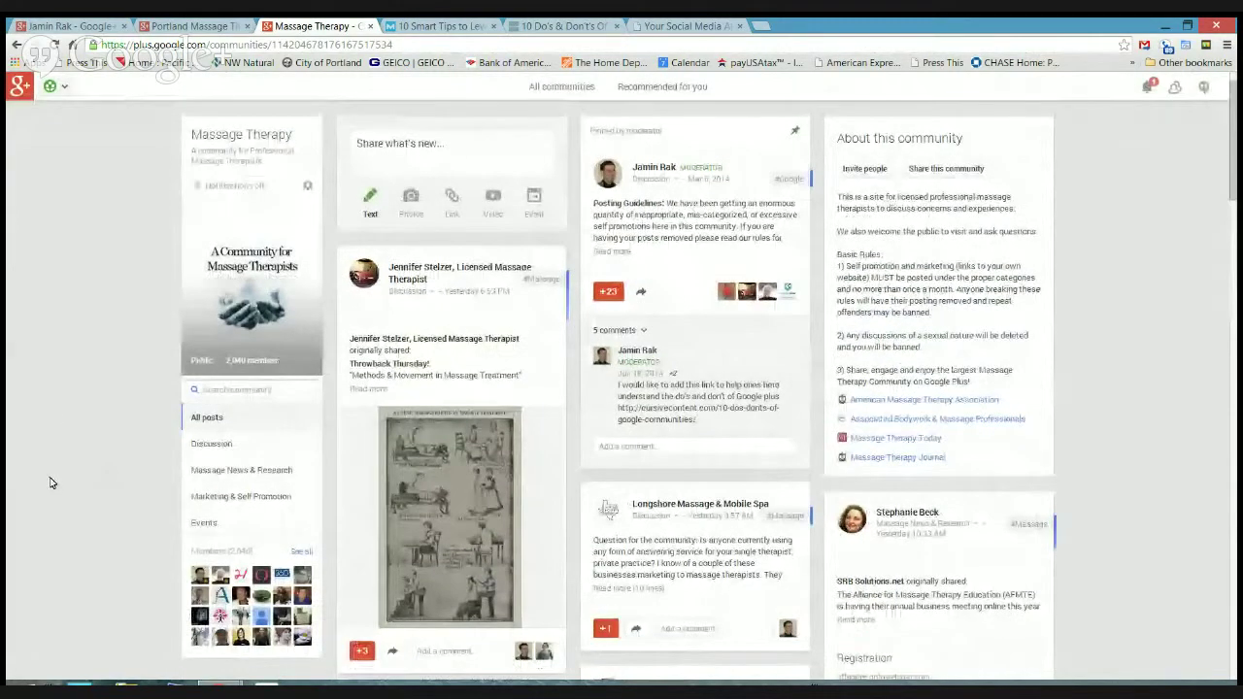
scroll(68, 514, up, 1)
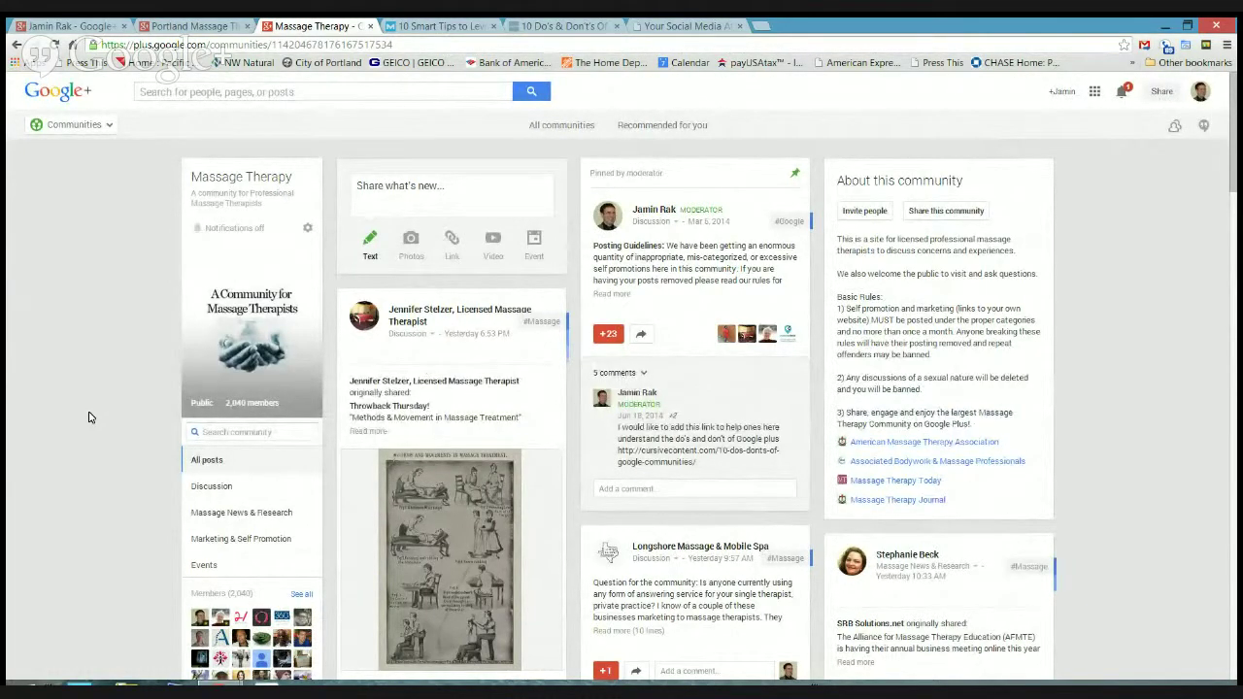
scroll(68, 480, down, 1)
scroll(68, 479, up, 1)
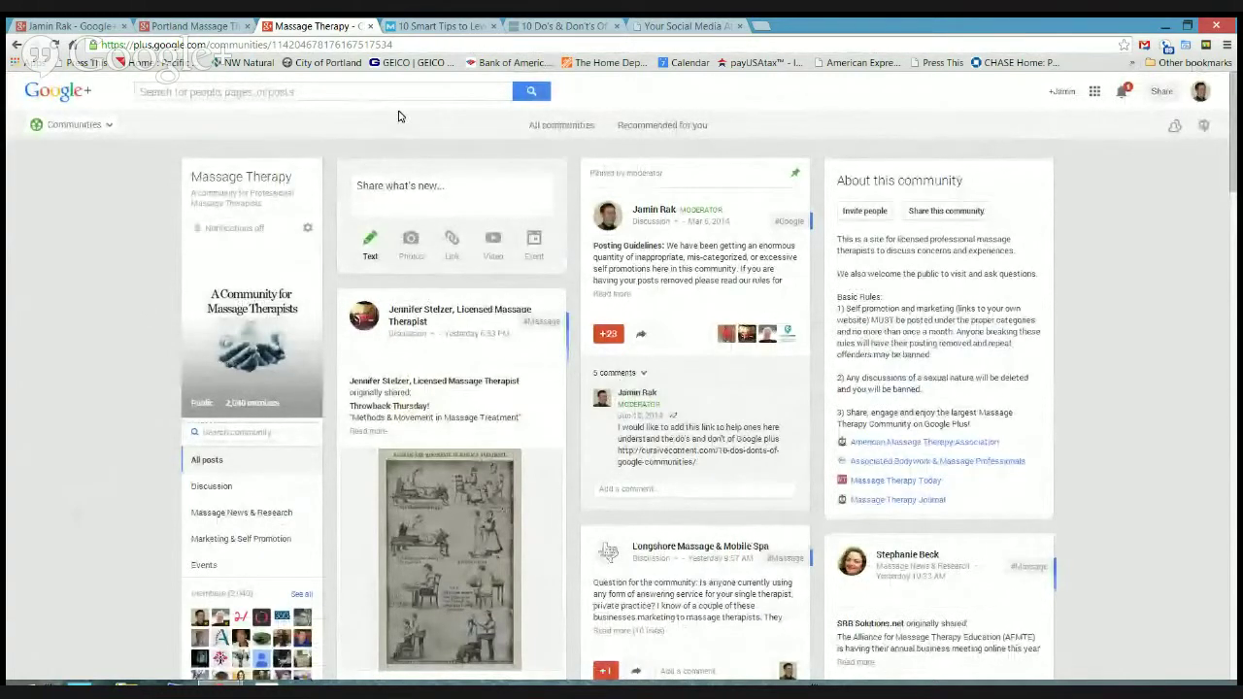
- Bring up the open article "10 Do's & Don'ts of Google+ Communities" and read through its full list of community participation tips
click(456, 26)
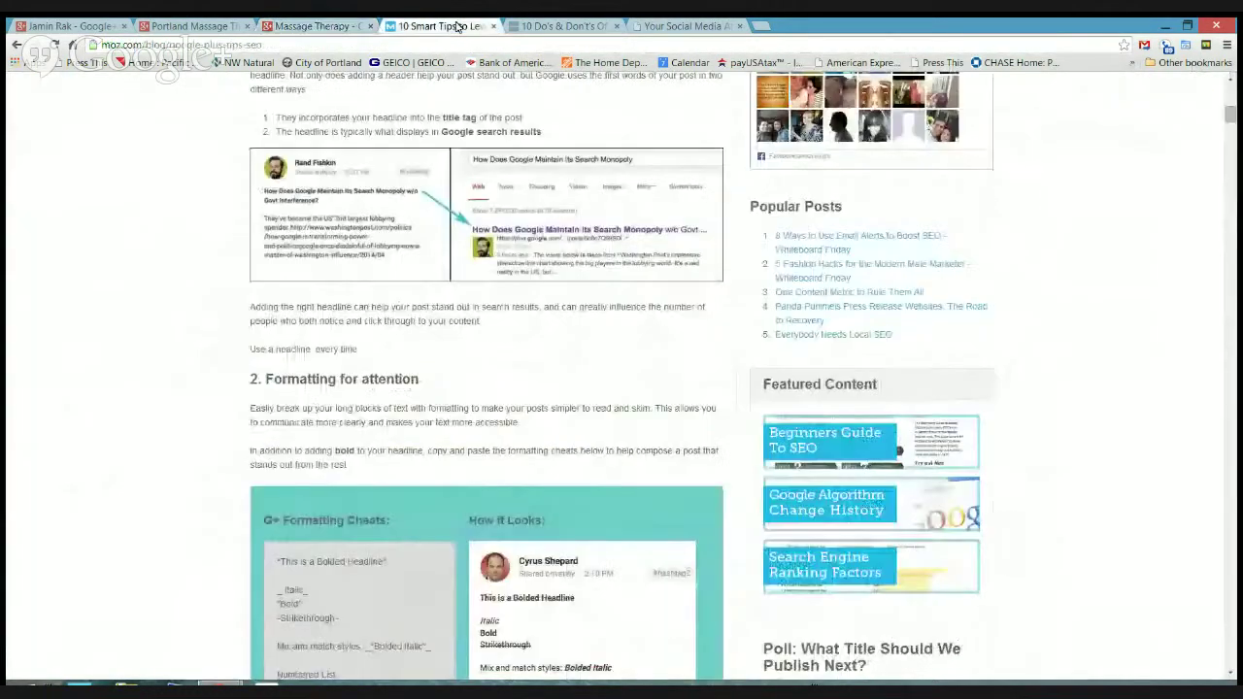
click(564, 26)
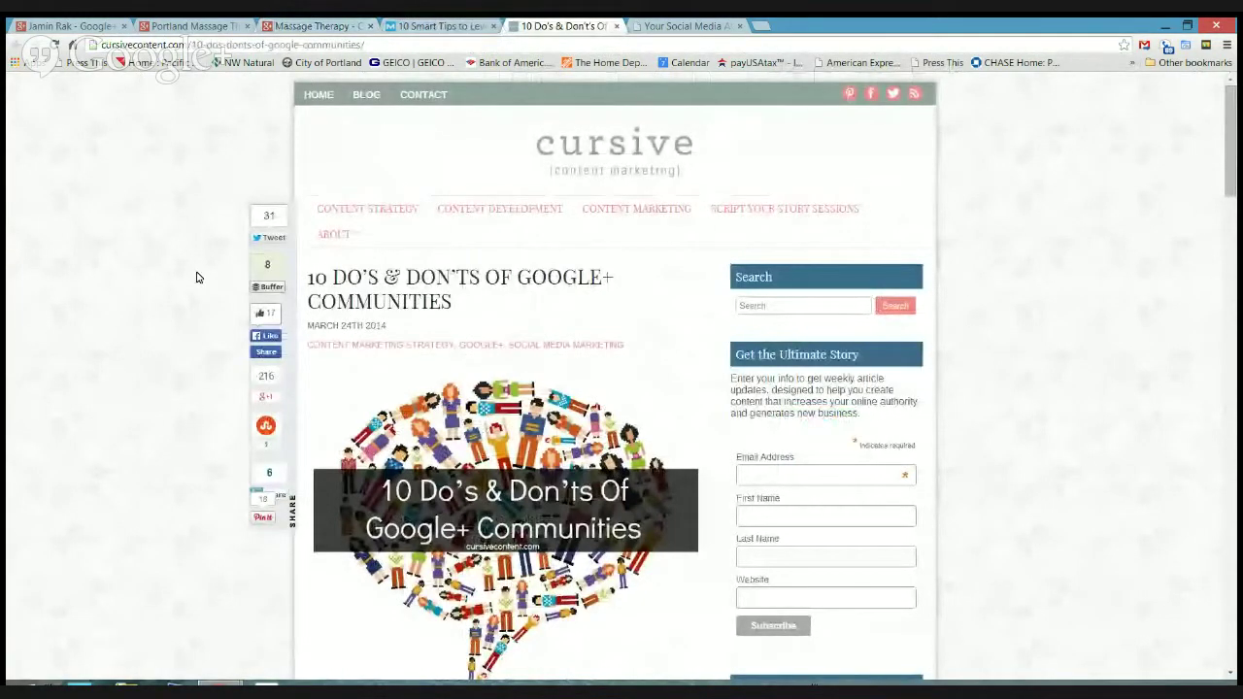
scroll(1158, 395, down, 2)
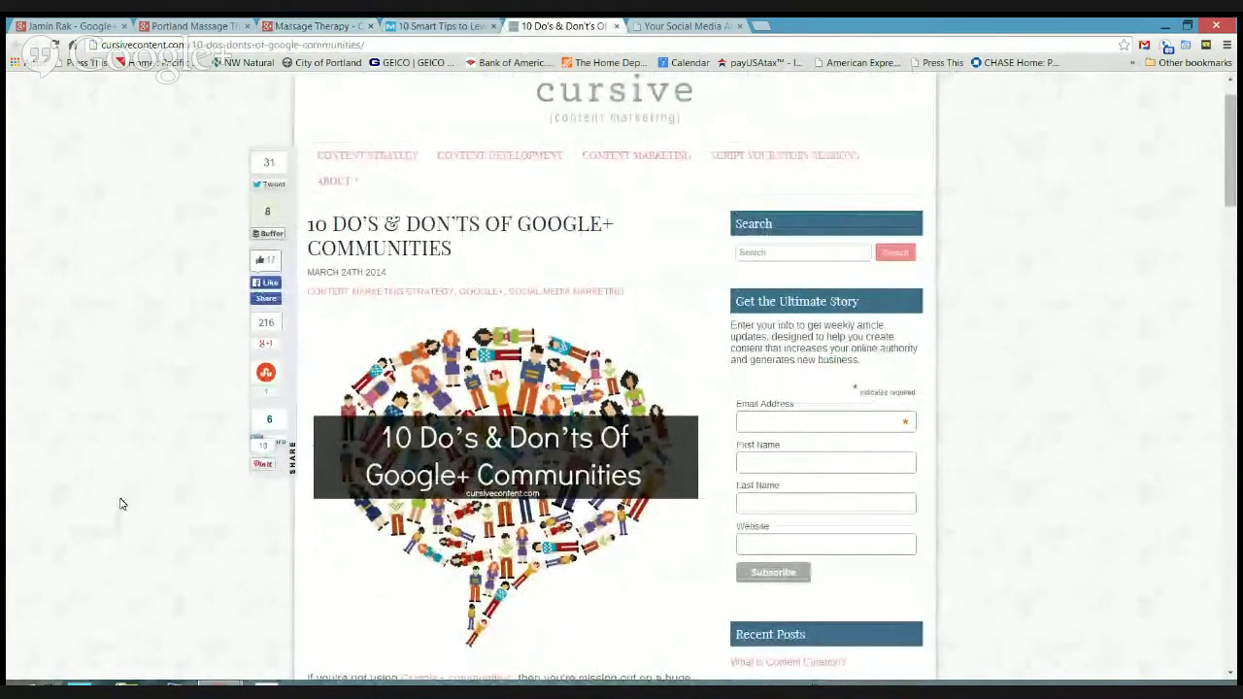
scroll(621, 388, down, 5)
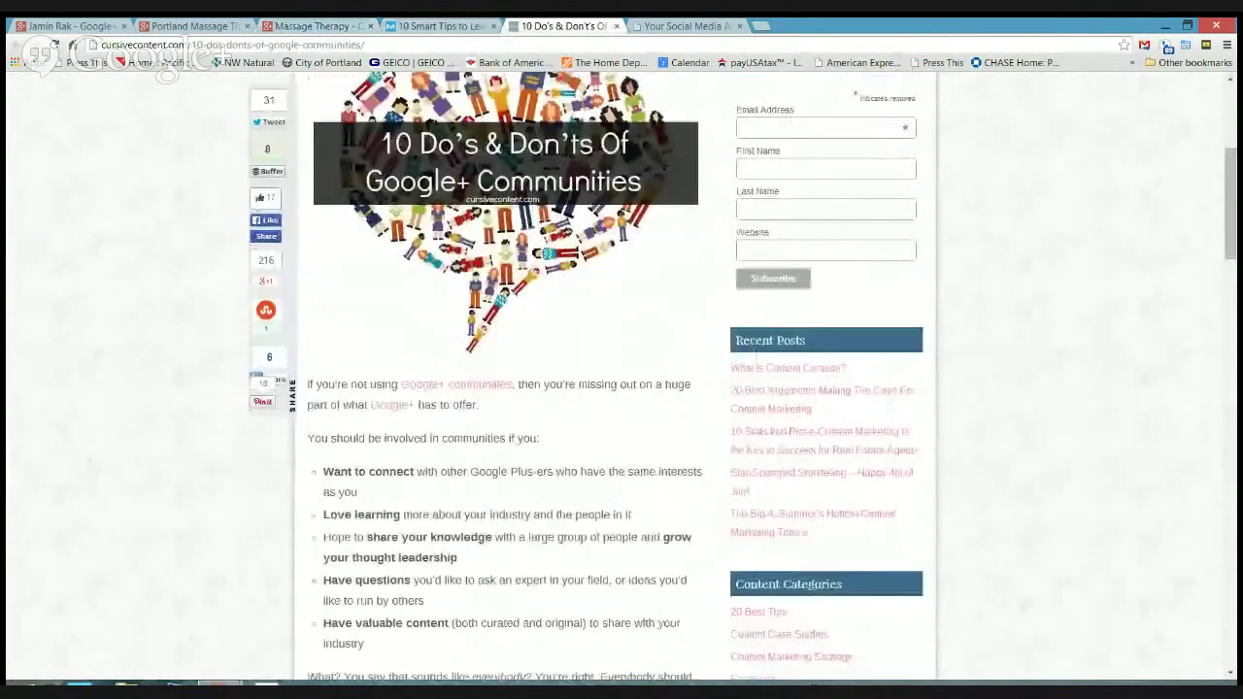
scroll(5, 534, down, 3)
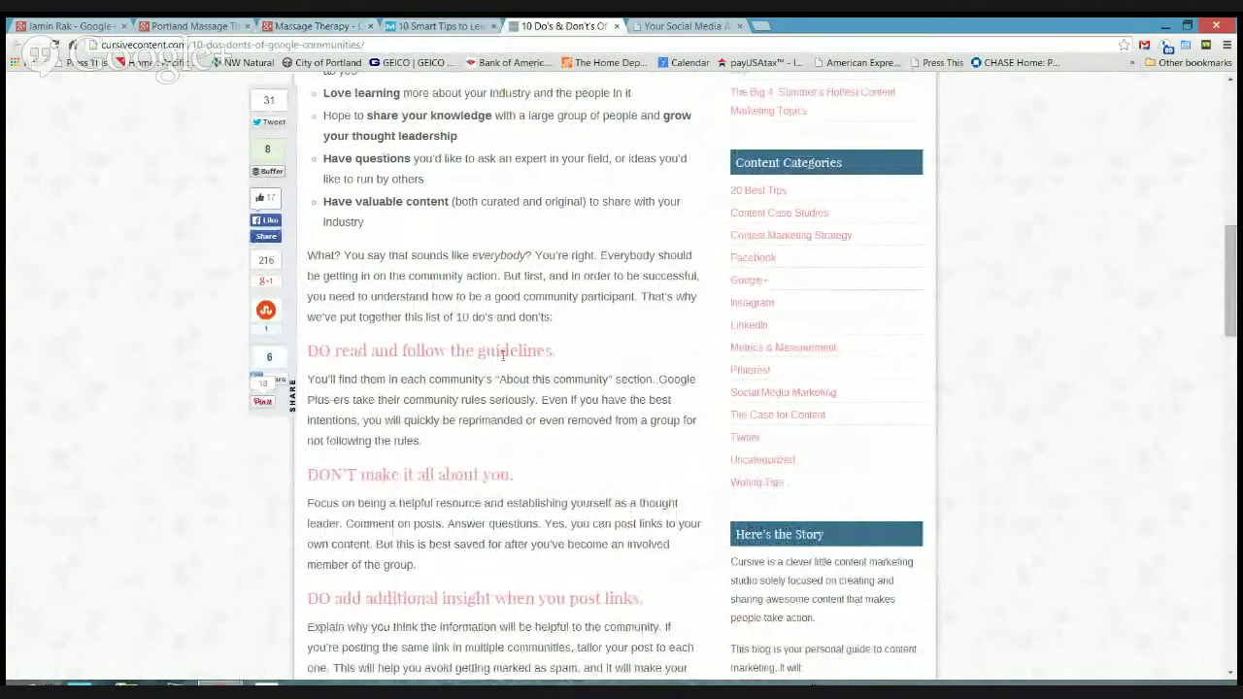
scroll(125, 555, down, 2)
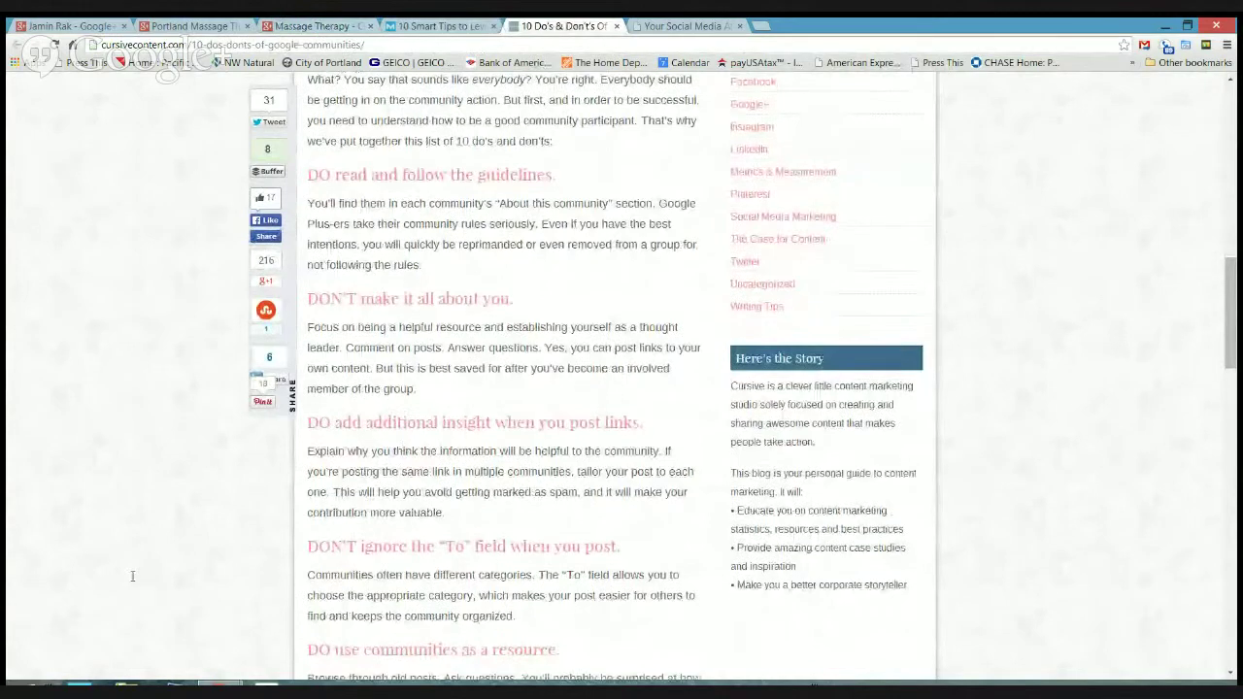
scroll(80, 361, down, 3)
scroll(113, 446, down, 1)
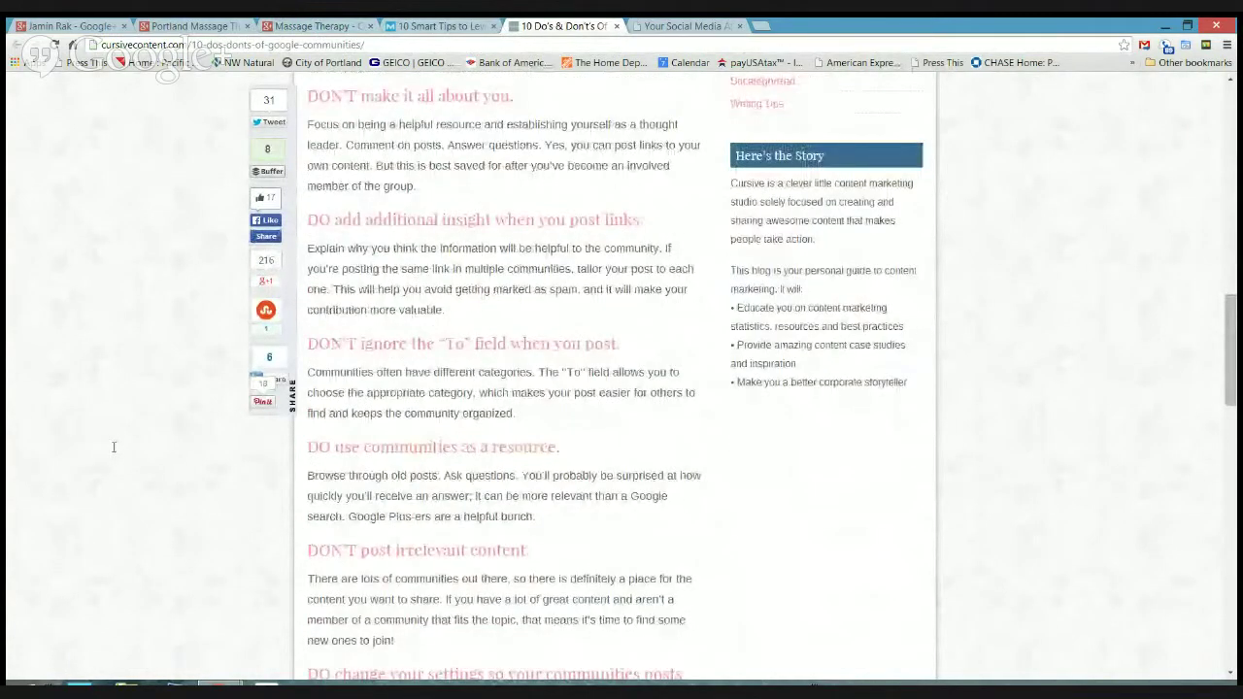
scroll(107, 438, down, 2)
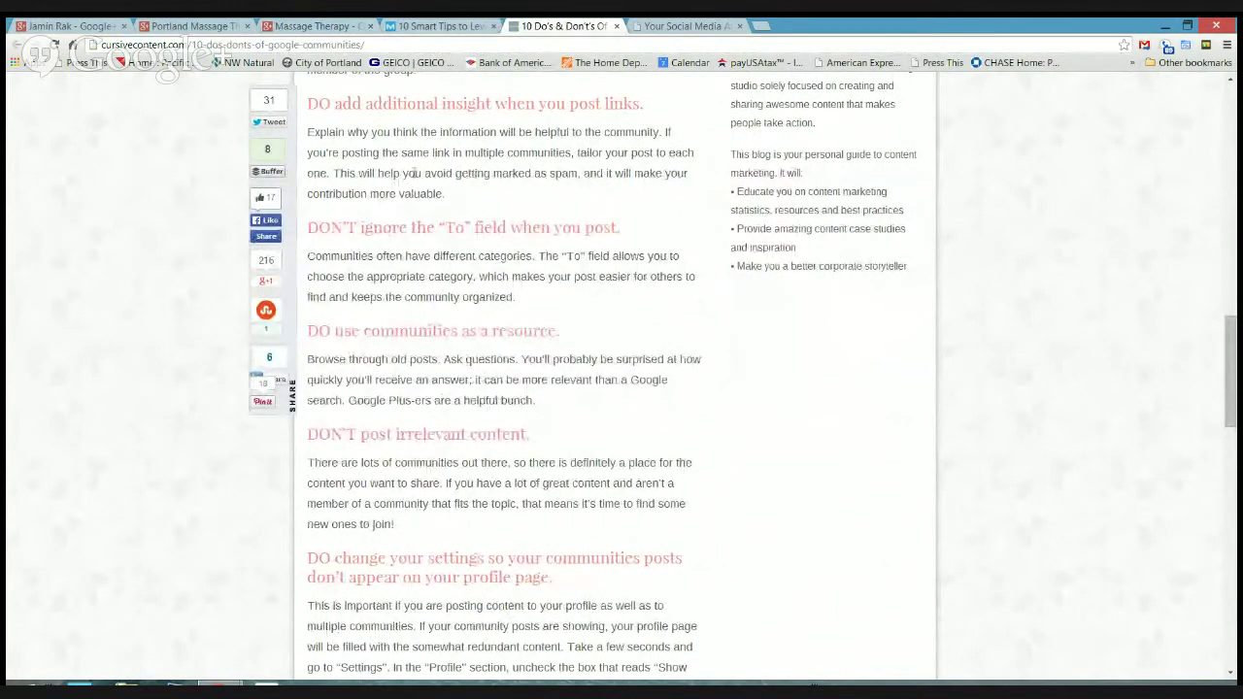
scroll(122, 436, down, 4)
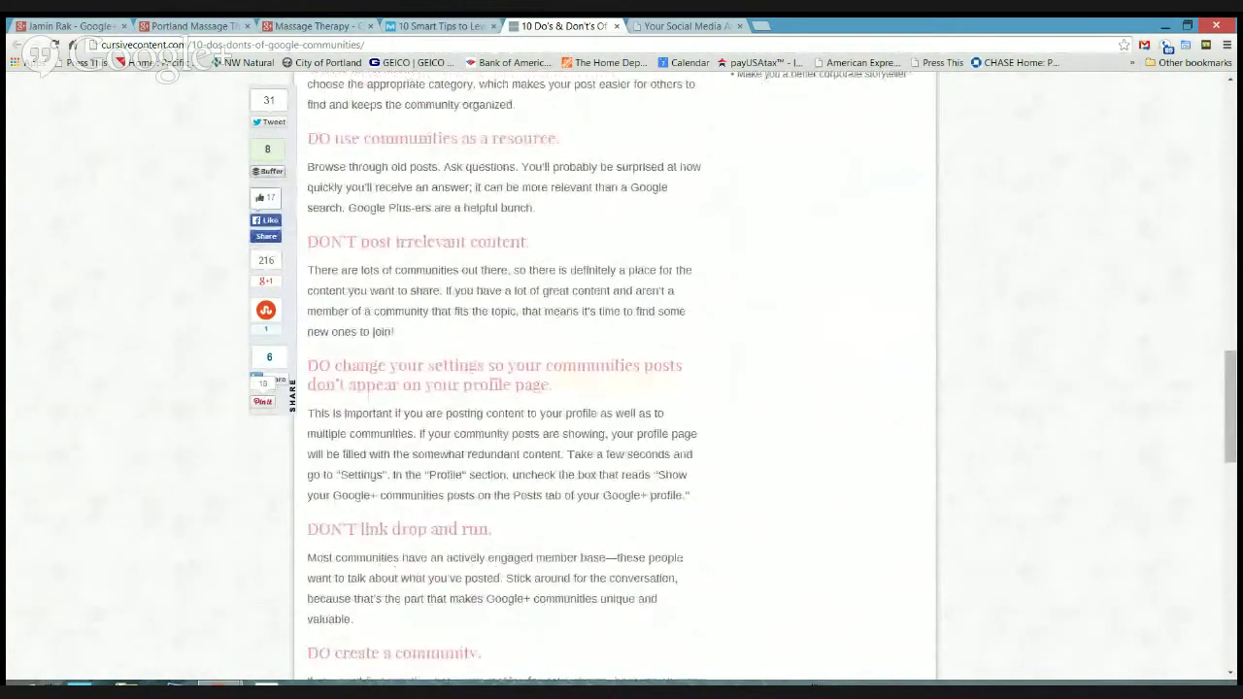
scroll(88, 537, down, 3)
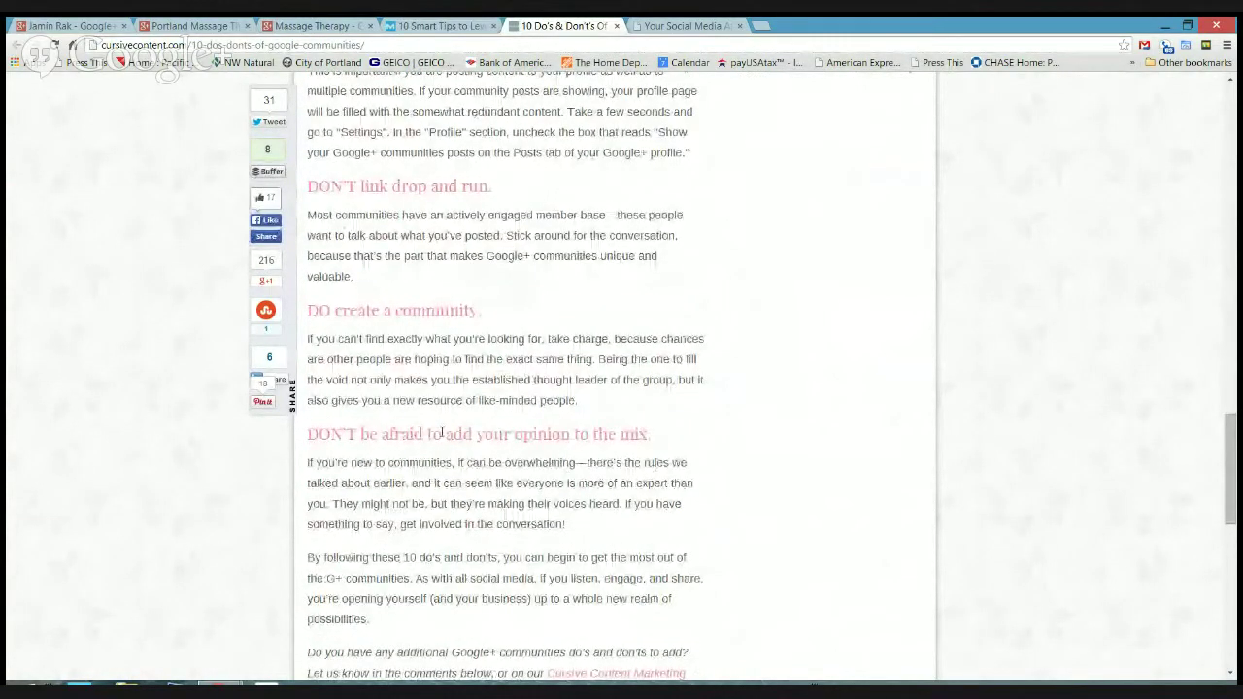
scroll(150, 595, up, 9)
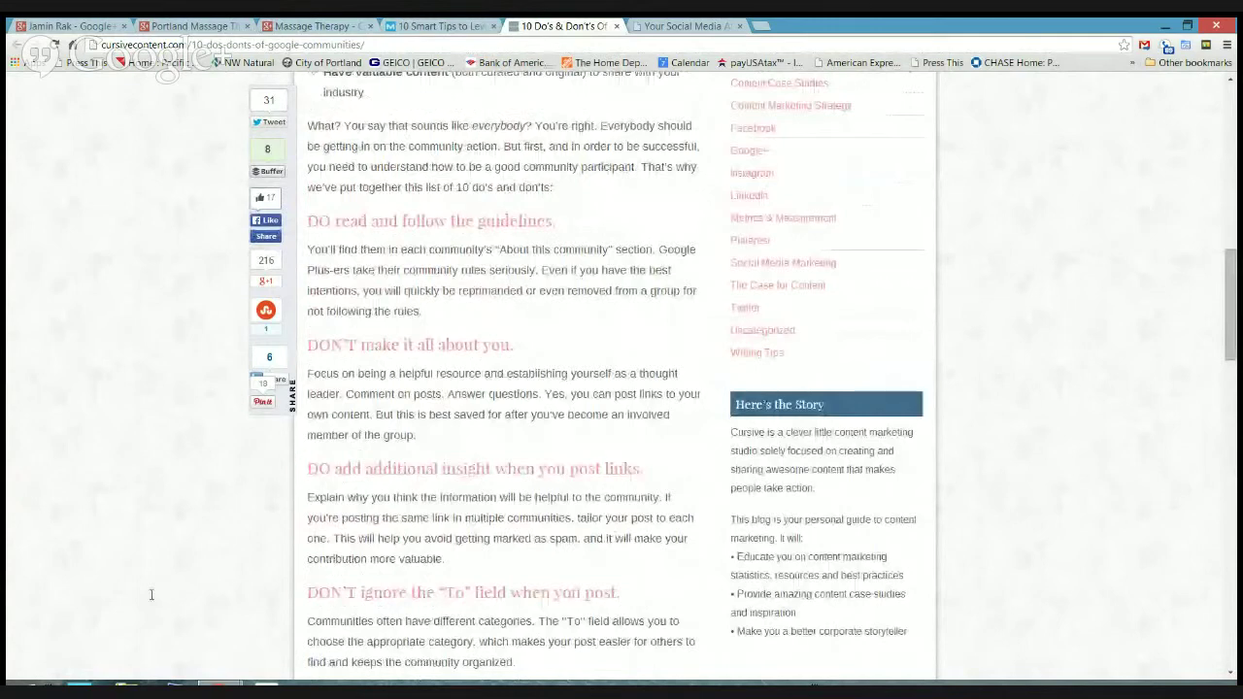
scroll(151, 594, up, 5)
scroll(613, 388, down, 6)
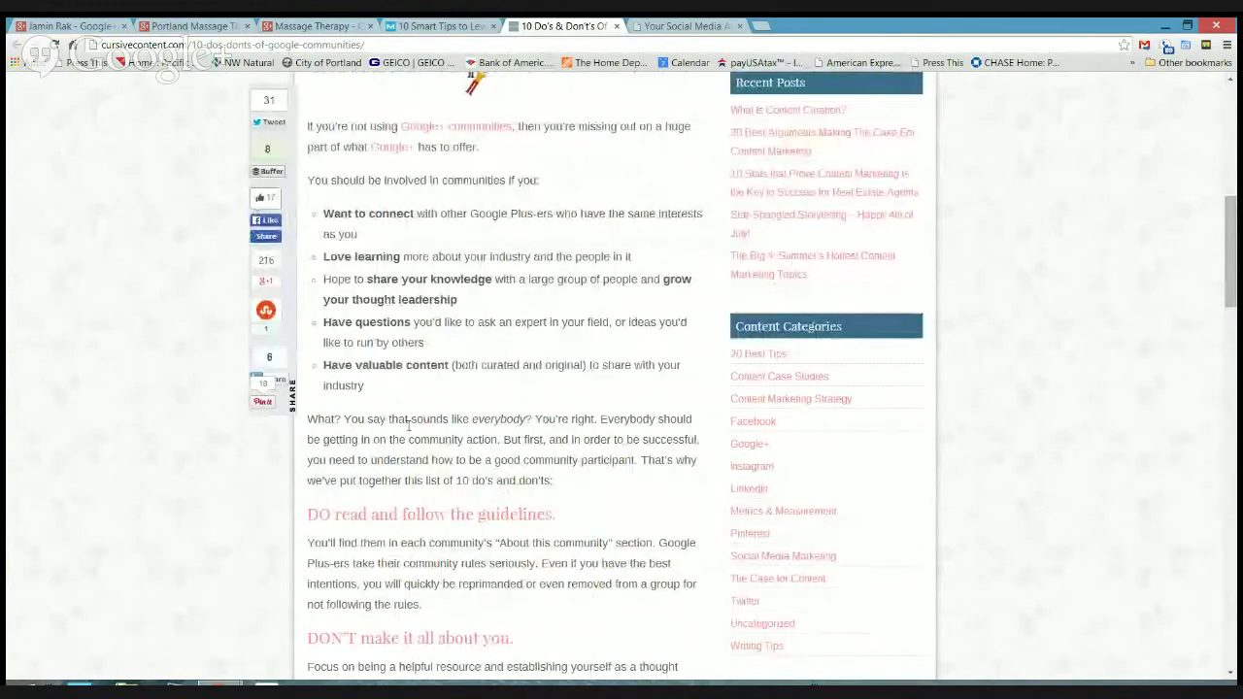
scroll(408, 426, down, 2)
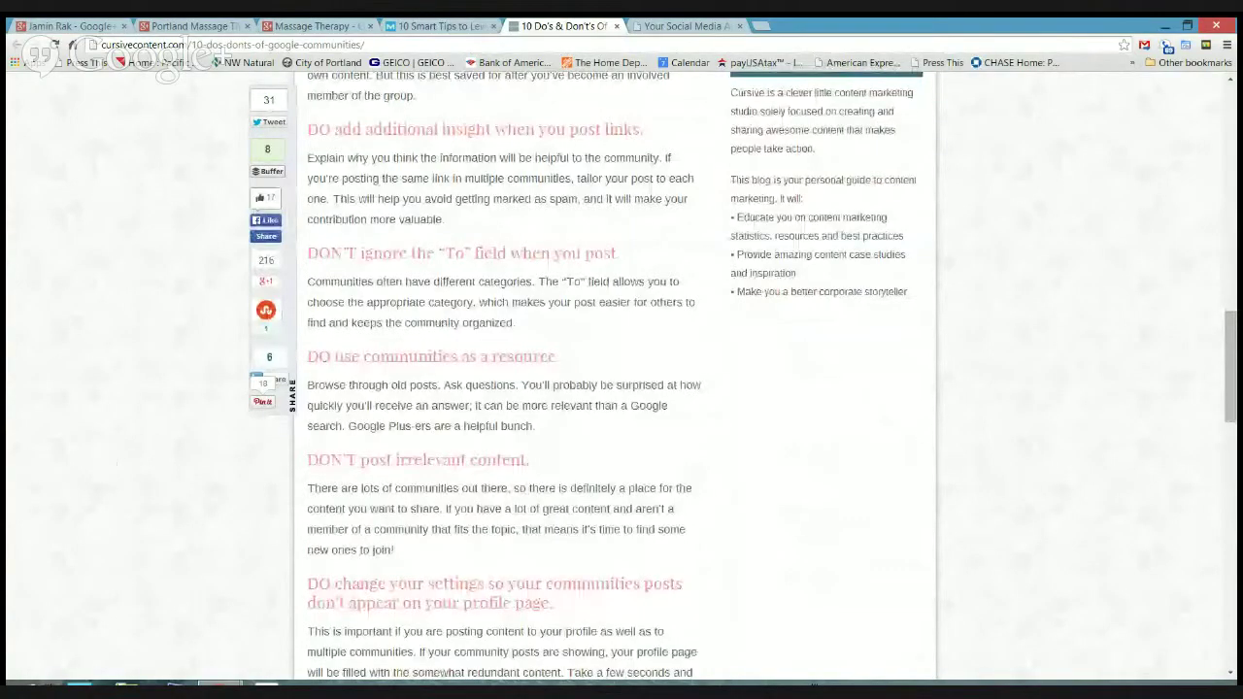
scroll(622, 389, down, 6)
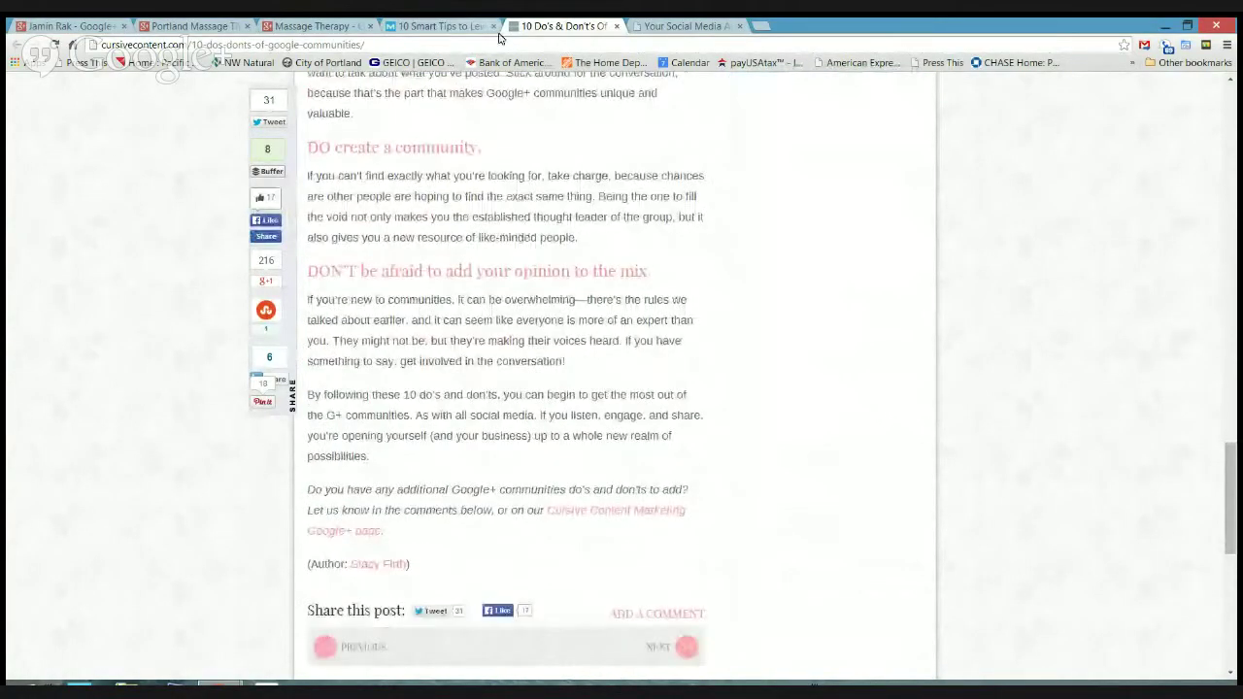
- Return to the Massage Therapy community on Google+ and go from there to the communities overview
click(335, 26)
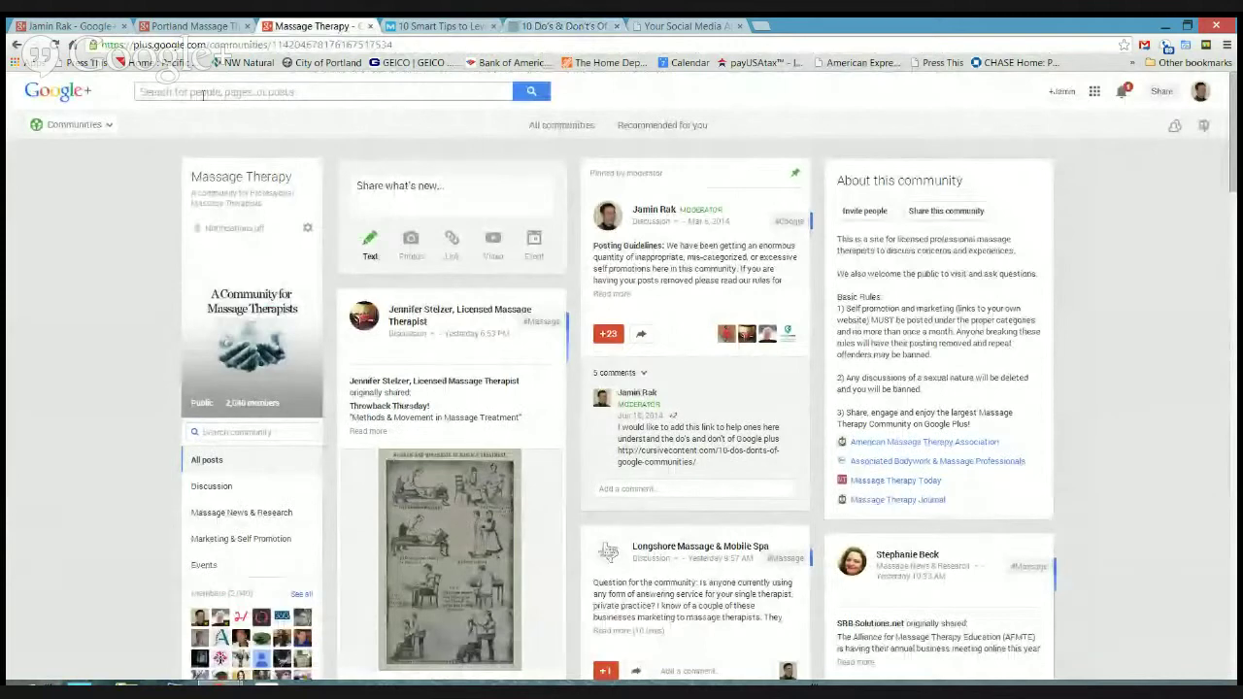
click(95, 128)
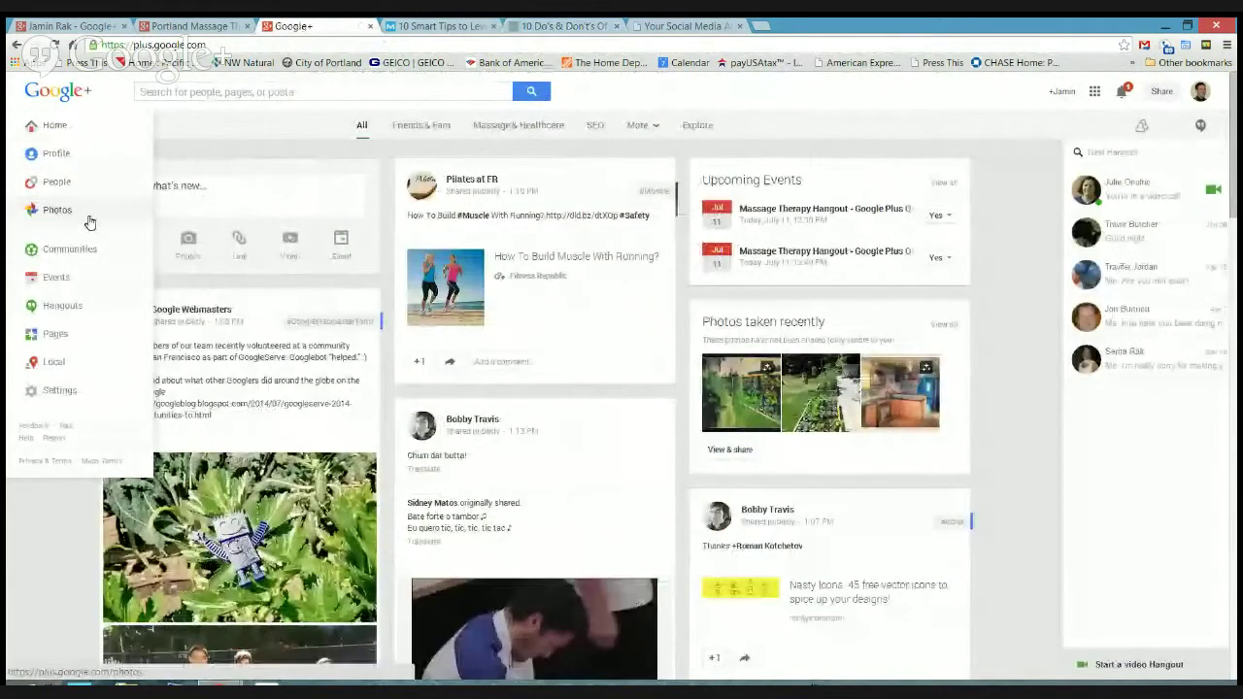
click(85, 277)
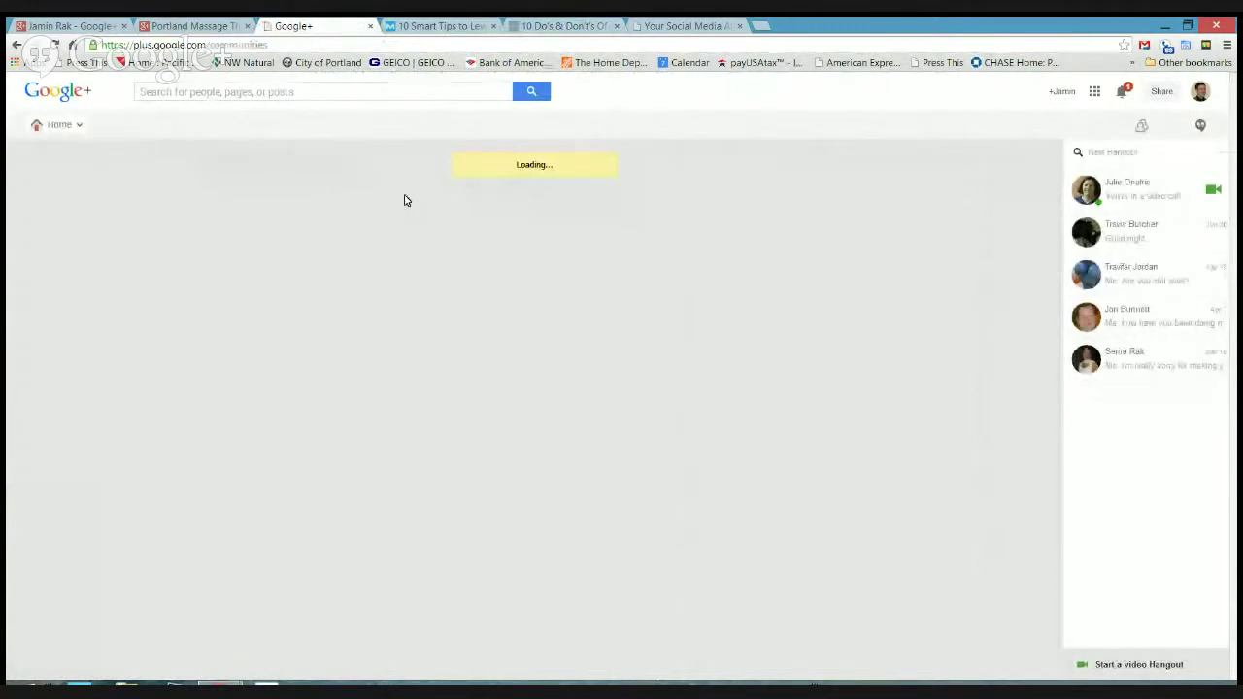